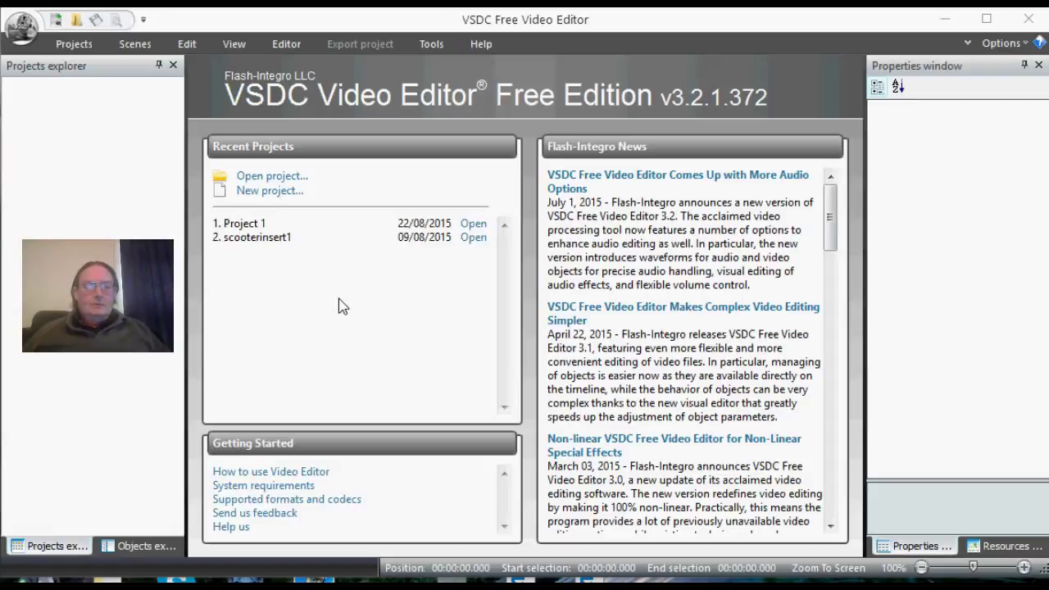
- Create a 1280x720, 30 fps project titled 'screen title scroll', skipping the file sequence wizard
{"action": "left_click", "coordinate": [270, 191]}
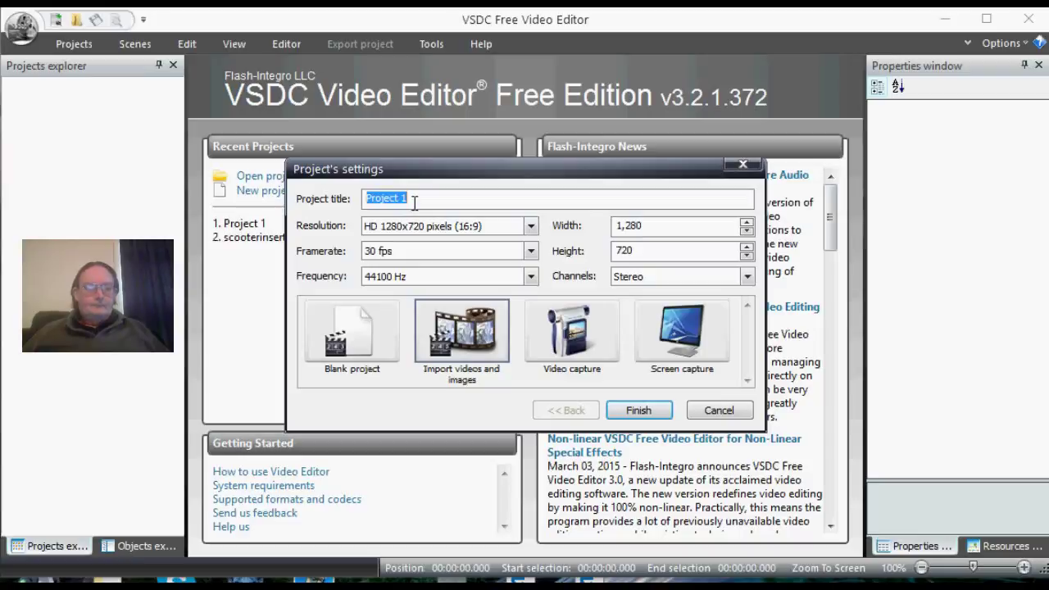
{"action": "type", "text": "screen title scroll"}
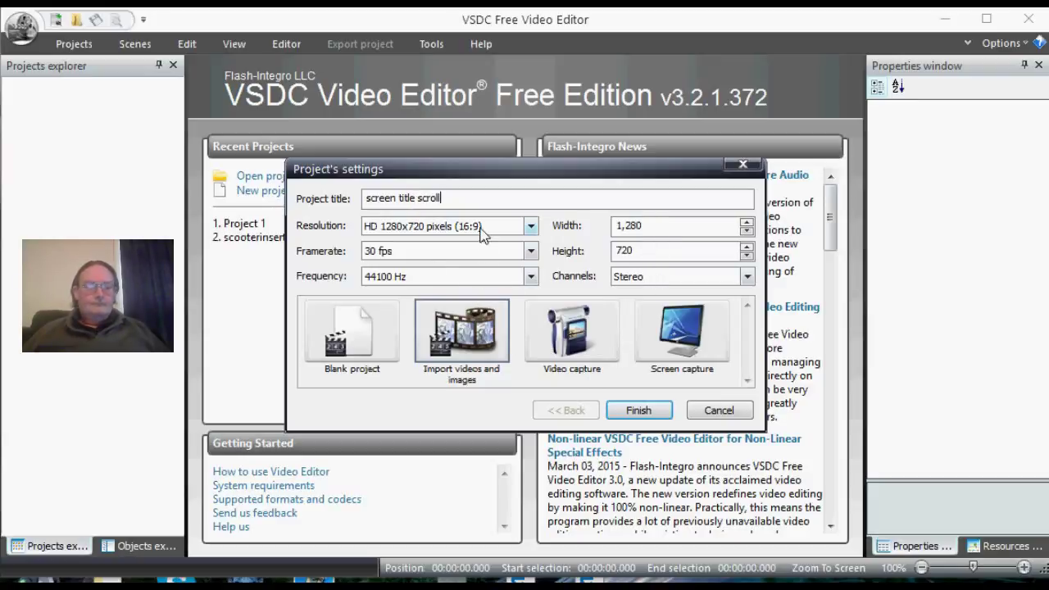
{"action": "left_click", "coordinate": [638, 409]}
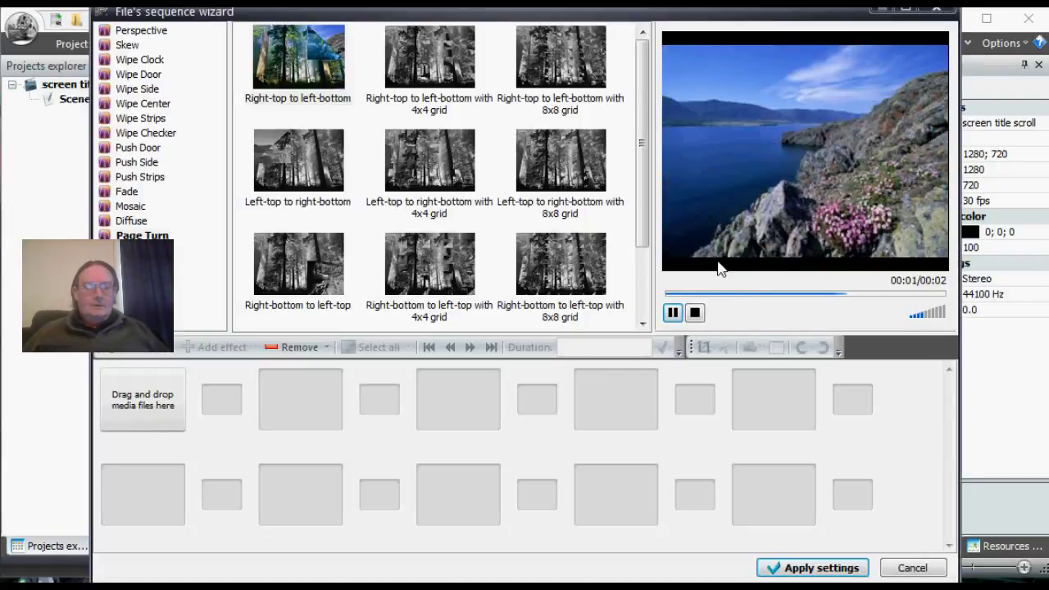
{"action": "left_click", "coordinate": [937, 13]}
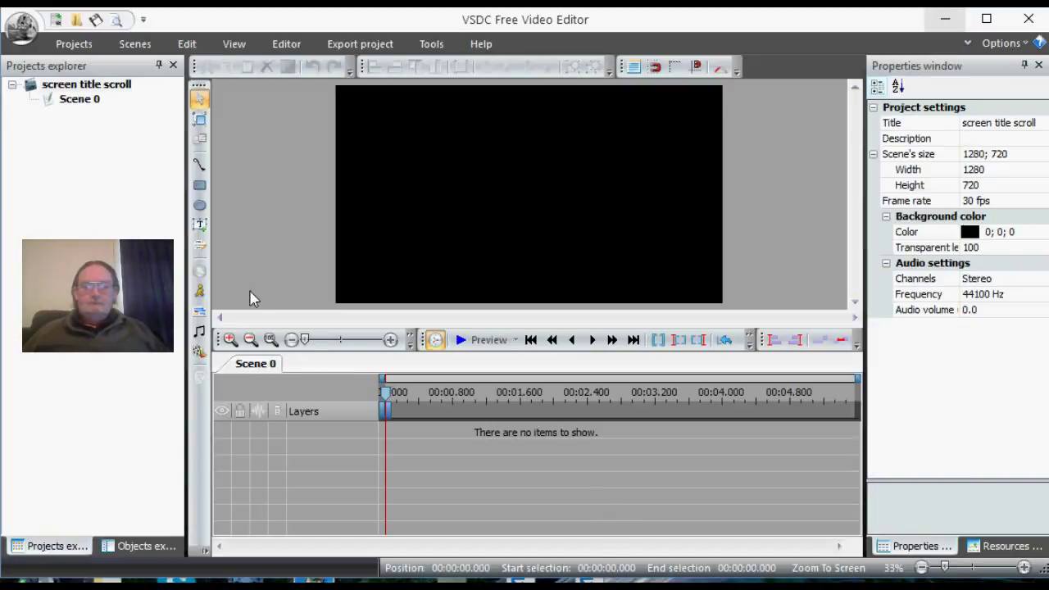
- Add white left front.jpg from the XET-K9 folder to the scene with a 10-second duration
{"action": "left_click", "coordinate": [200, 313]}
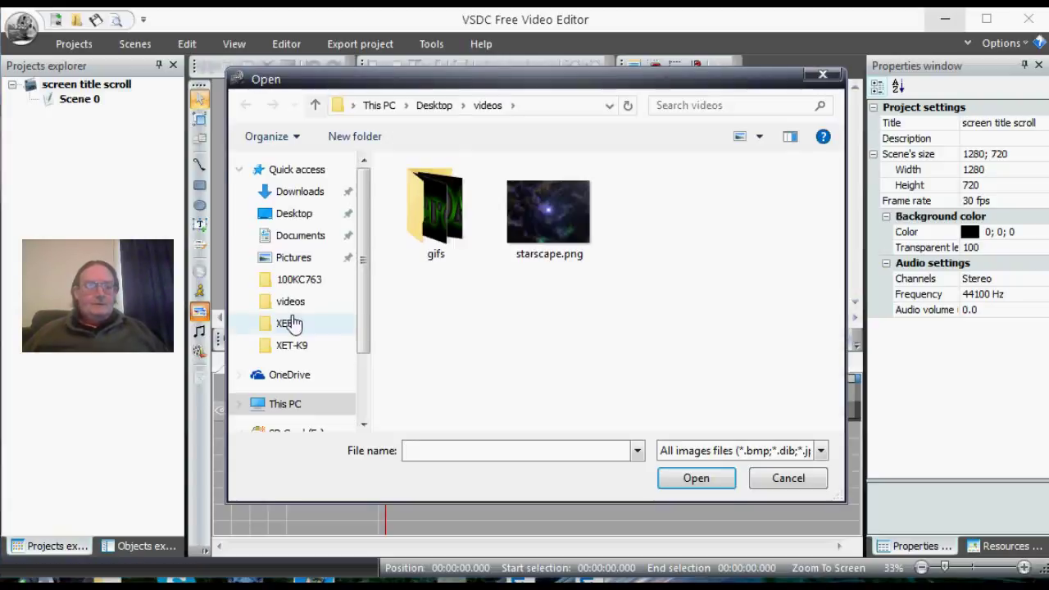
{"action": "left_click", "coordinate": [305, 345]}
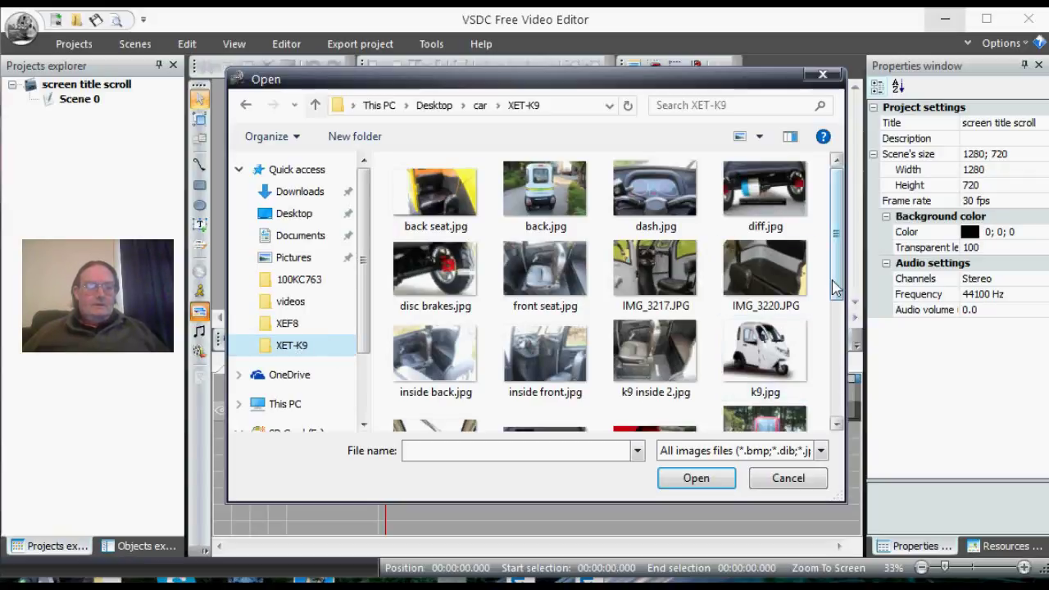
{"action": "left_click_drag", "start_coordinate": [837, 293], "coordinate": [848, 399]}
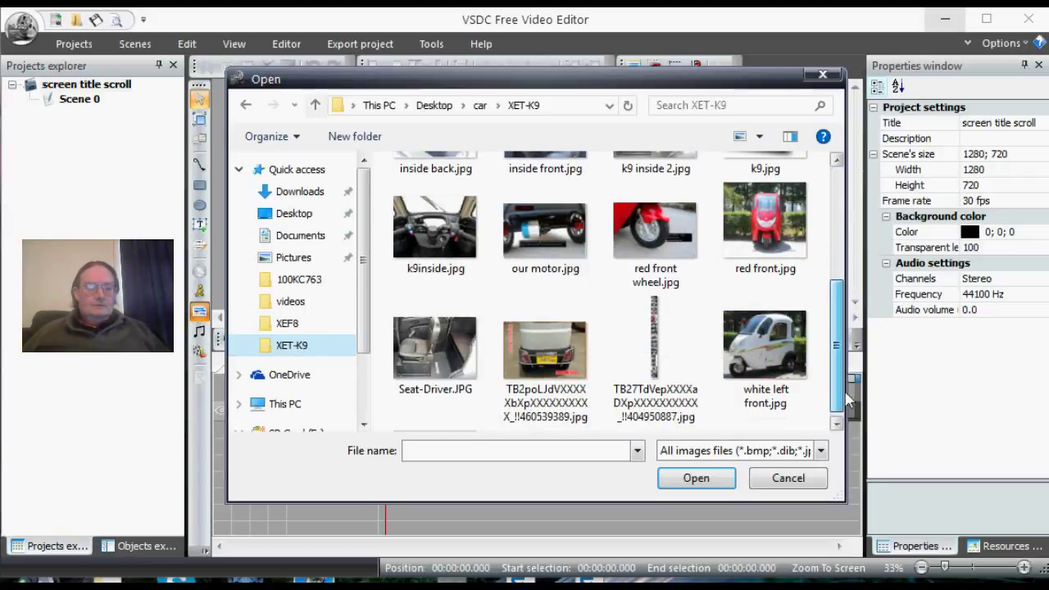
{"action": "left_click", "coordinate": [779, 361]}
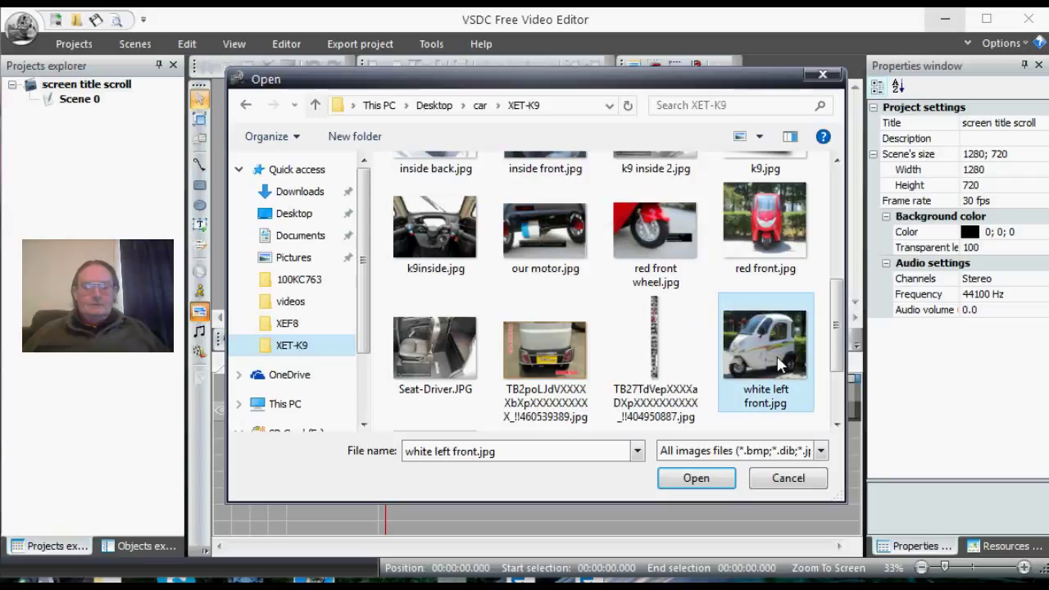
{"action": "left_click", "coordinate": [699, 483]}
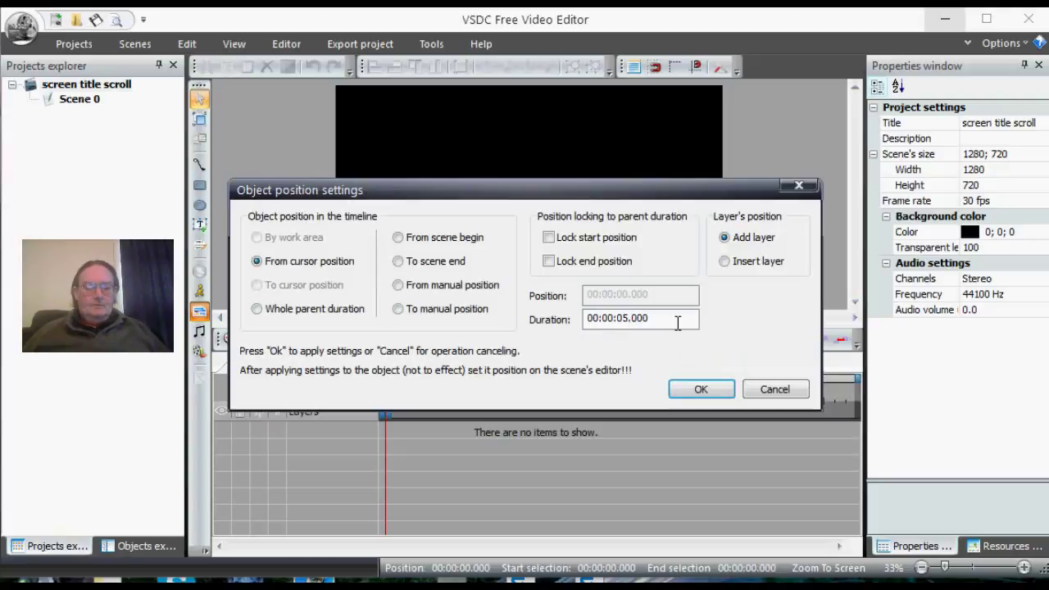
{"action": "key", "text": "BackSpace"}
{"action": "key", "text": "BackSpace"}
{"action": "type", "text": "10"}
{"action": "left_click", "coordinate": [703, 390]}
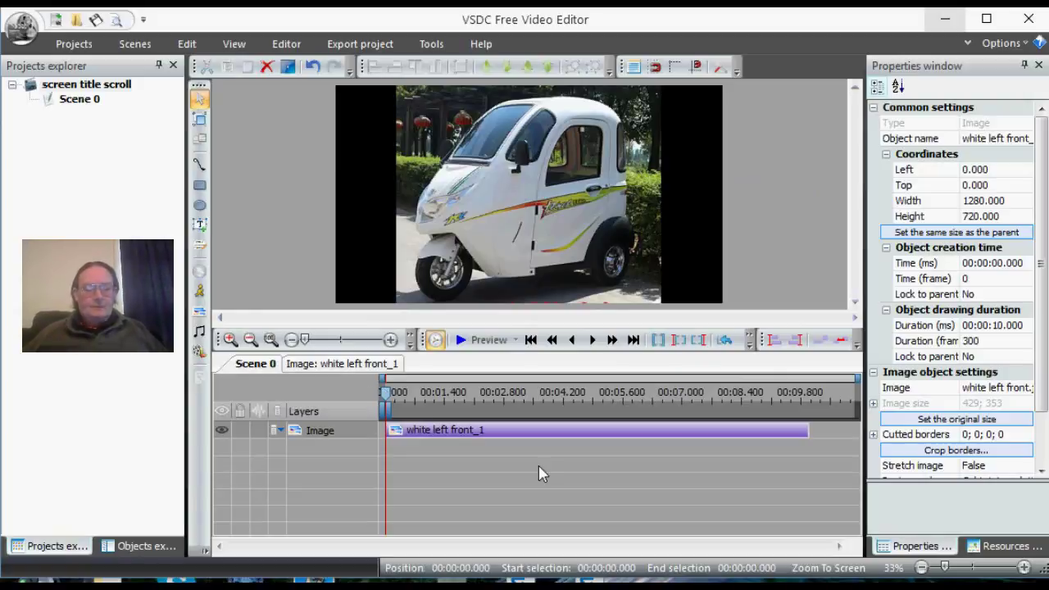
- Resize the car photo to fill the full 1280x720 frame
{"action": "left_click_drag", "start_coordinate": [722, 303], "coordinate": [657, 269]}
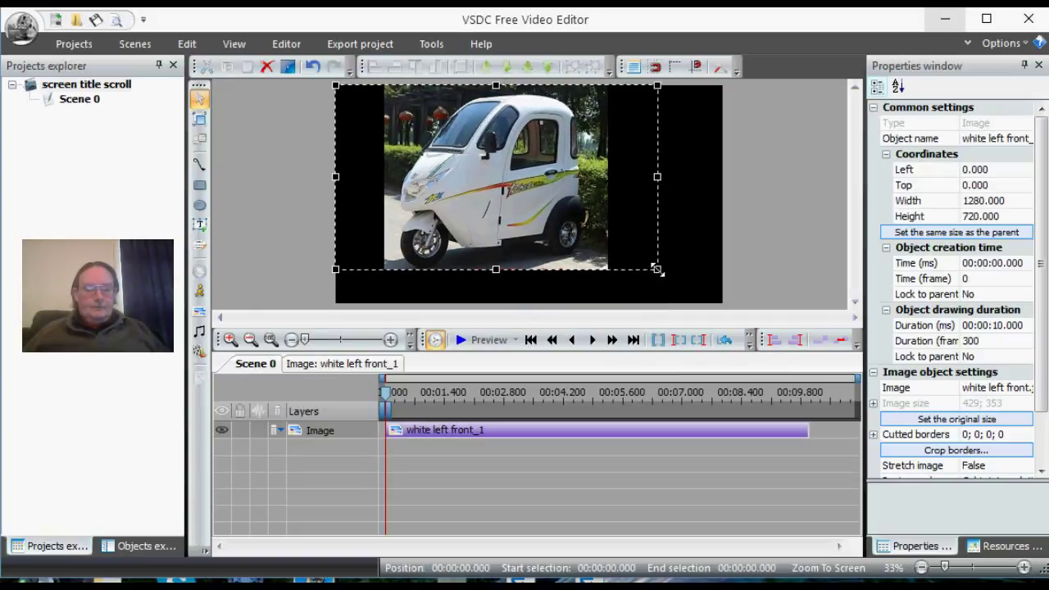
{"action": "left_click", "coordinate": [941, 233]}
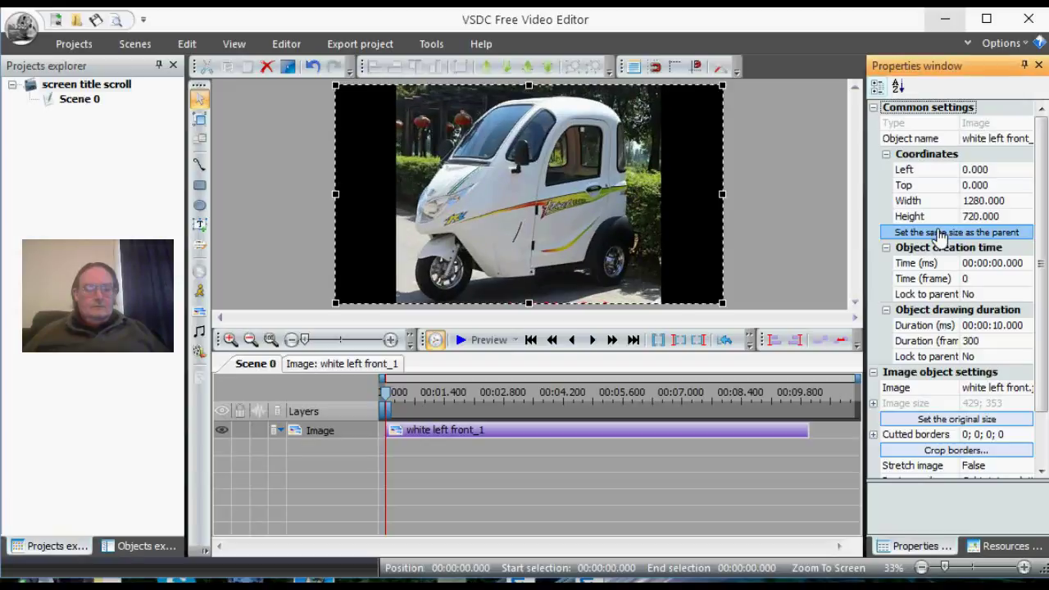
{"action": "left_click", "coordinate": [770, 252]}
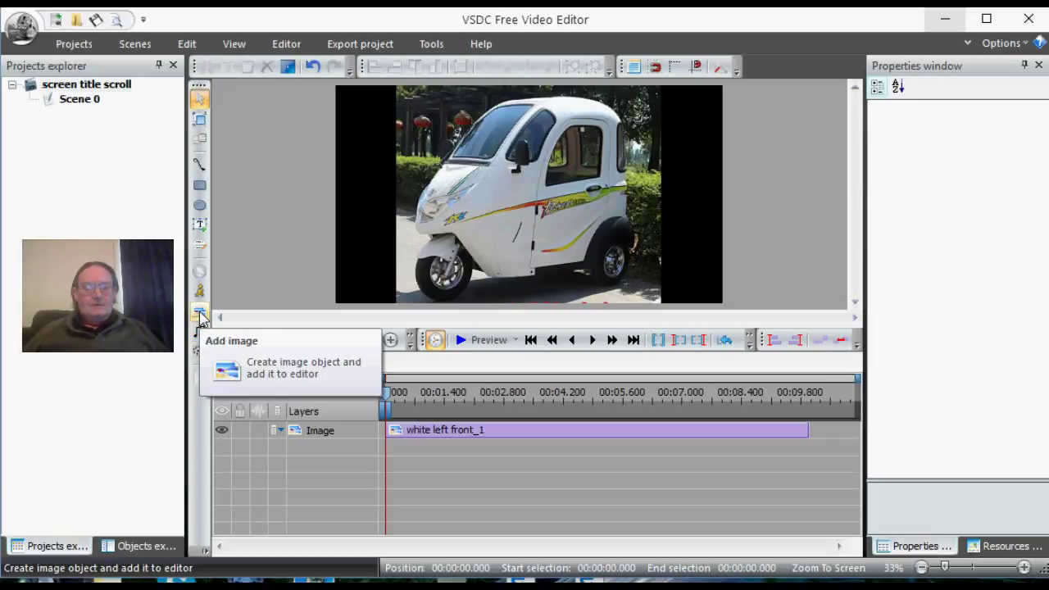
- Add a 10-second text object and draw its 1067x270 box across the photo's lower part
{"action": "left_click", "coordinate": [200, 224]}
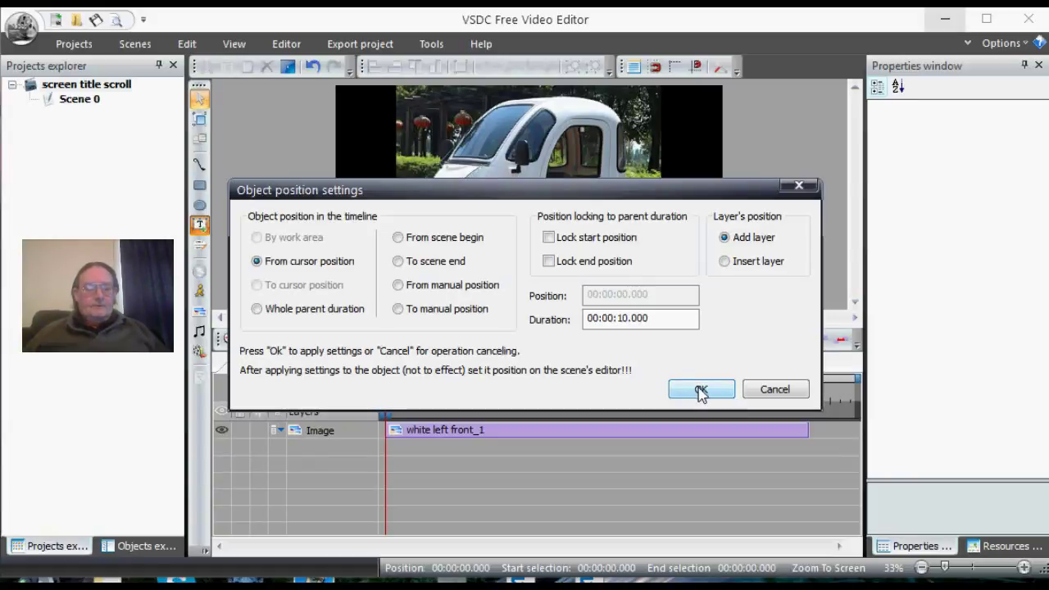
{"action": "left_click", "coordinate": [701, 391]}
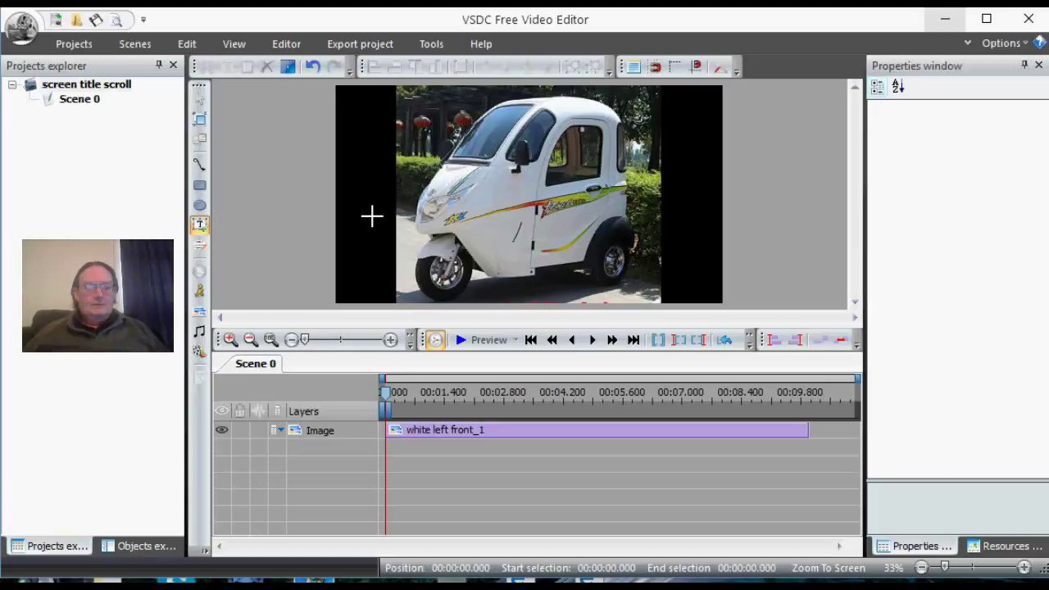
{"action": "left_click_drag", "start_coordinate": [371, 215], "coordinate": [694, 297]}
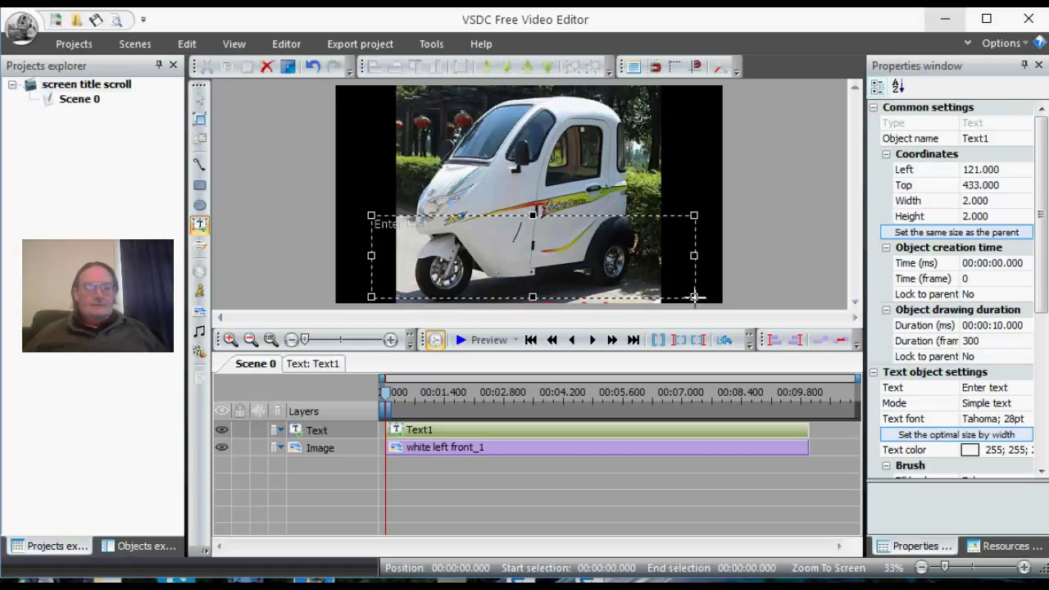
{"action": "left_click_drag", "start_coordinate": [694, 297], "coordinate": [694, 298]}
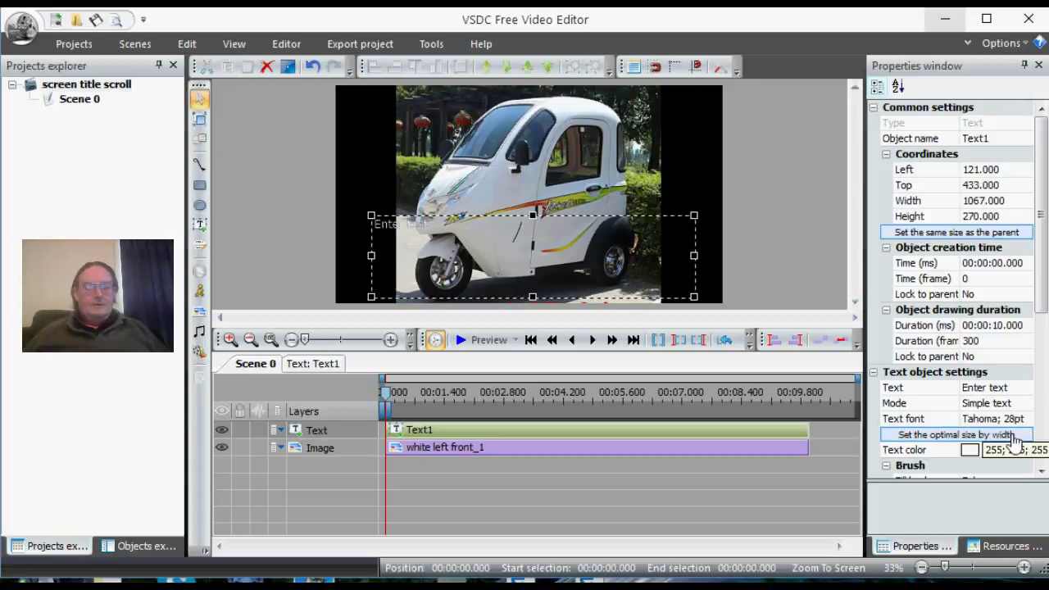
- Replace Text1's 'Enter text' content with 'Welcome'
{"action": "left_click", "coordinate": [943, 389]}
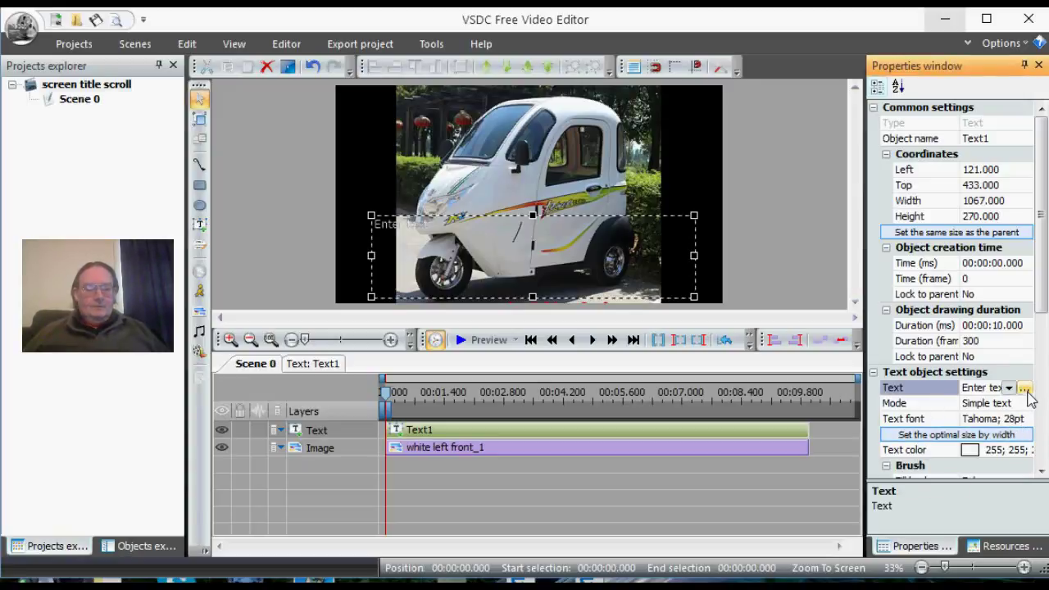
{"action": "left_click", "coordinate": [1025, 388]}
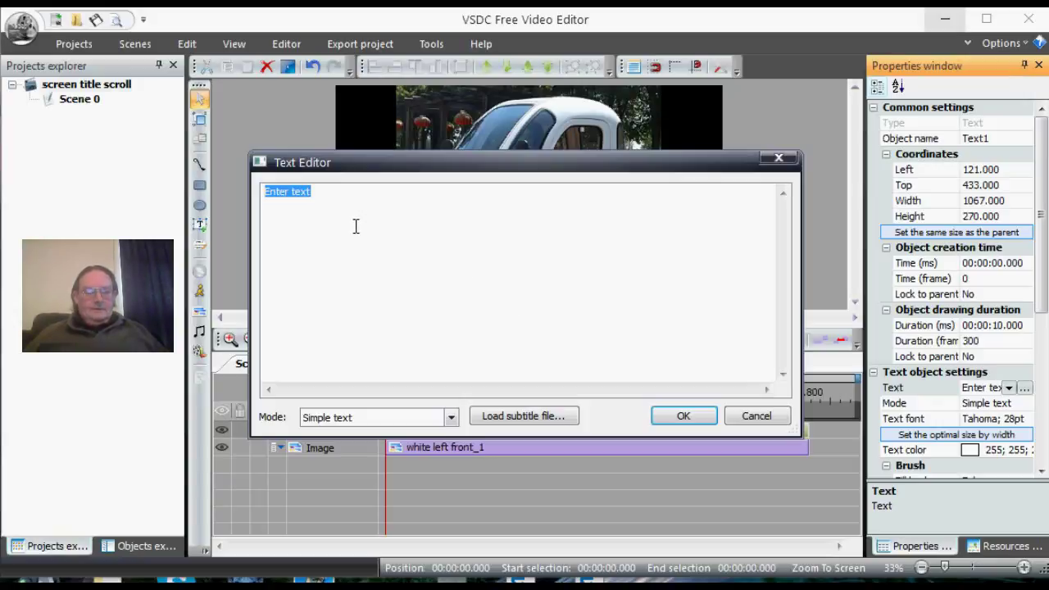
{"action": "type", "text": "Welcome"}
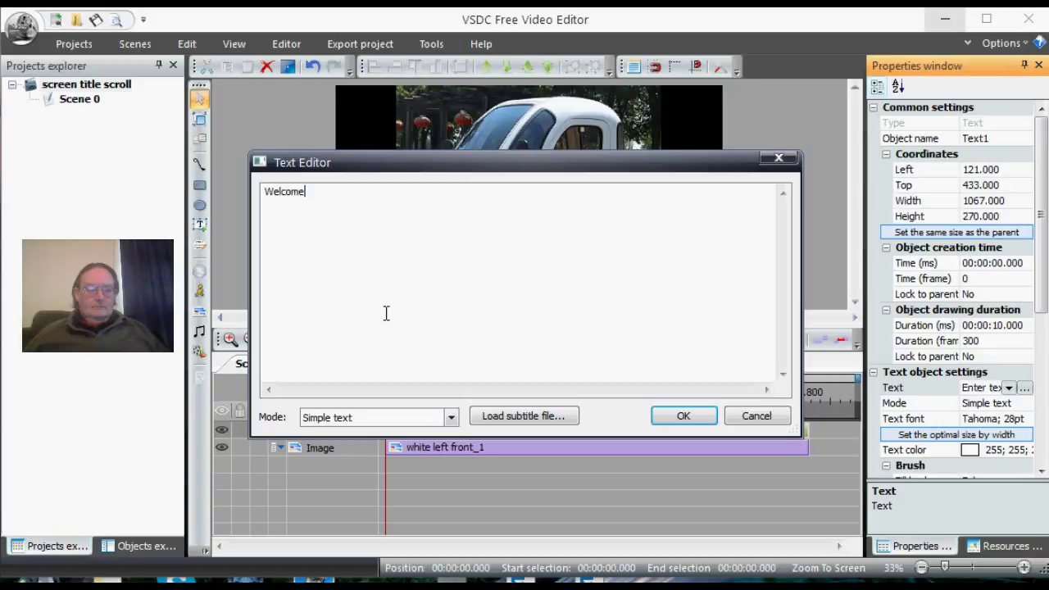
{"action": "left_click", "coordinate": [684, 416]}
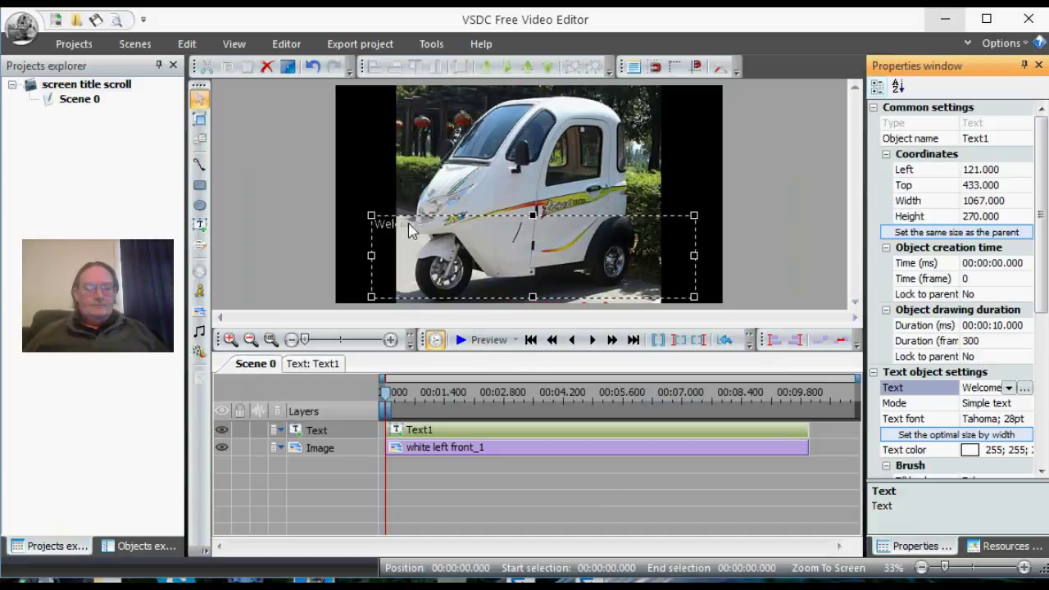
{"action": "left_click", "coordinate": [919, 450]}
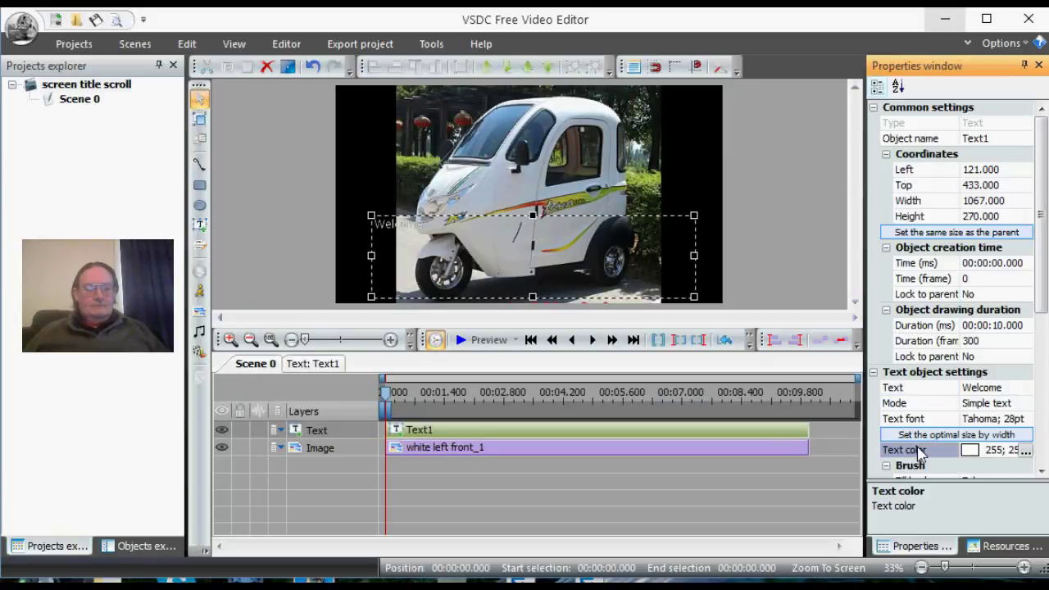
{"action": "left_click", "coordinate": [1026, 452]}
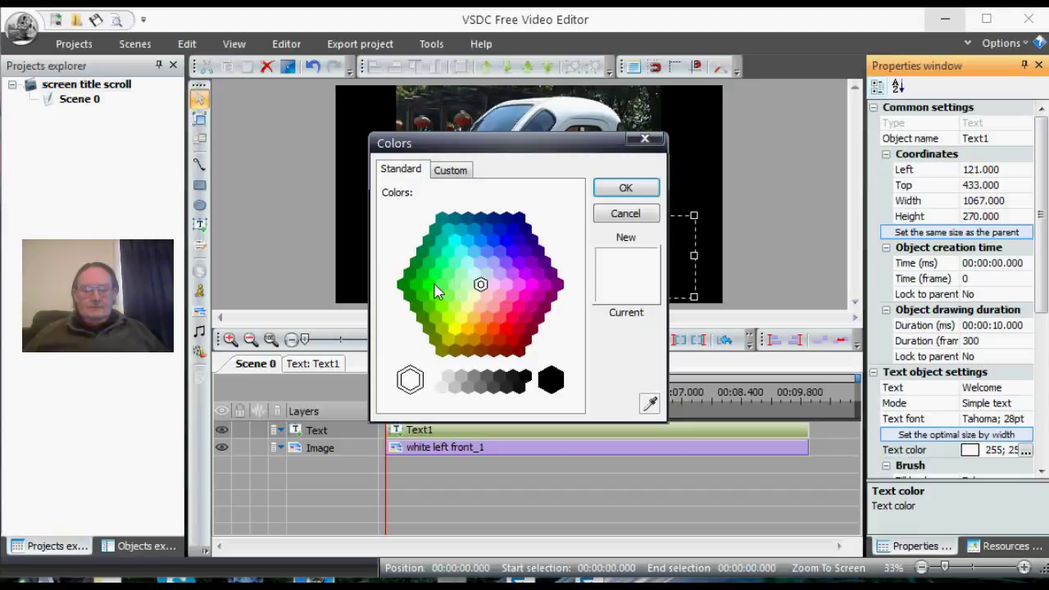
{"action": "left_click", "coordinate": [429, 285]}
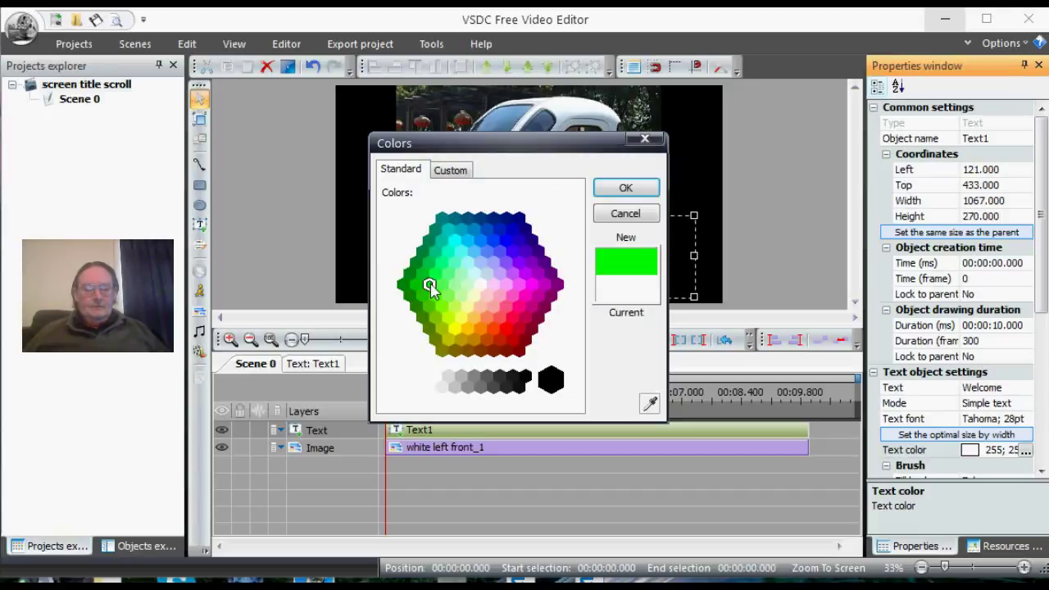
{"action": "left_click", "coordinate": [628, 191]}
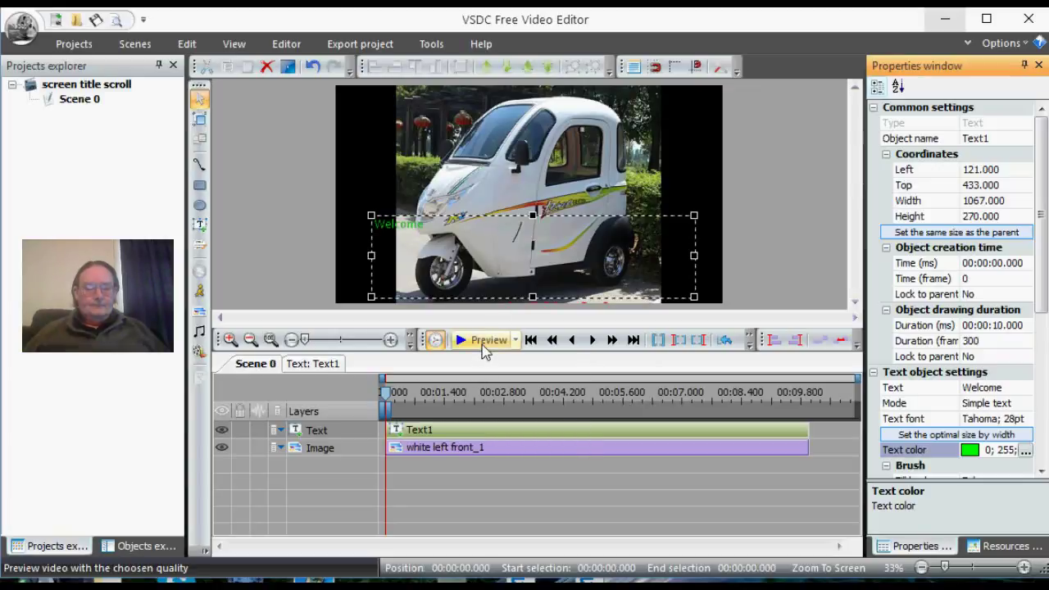
{"action": "left_click", "coordinate": [483, 349]}
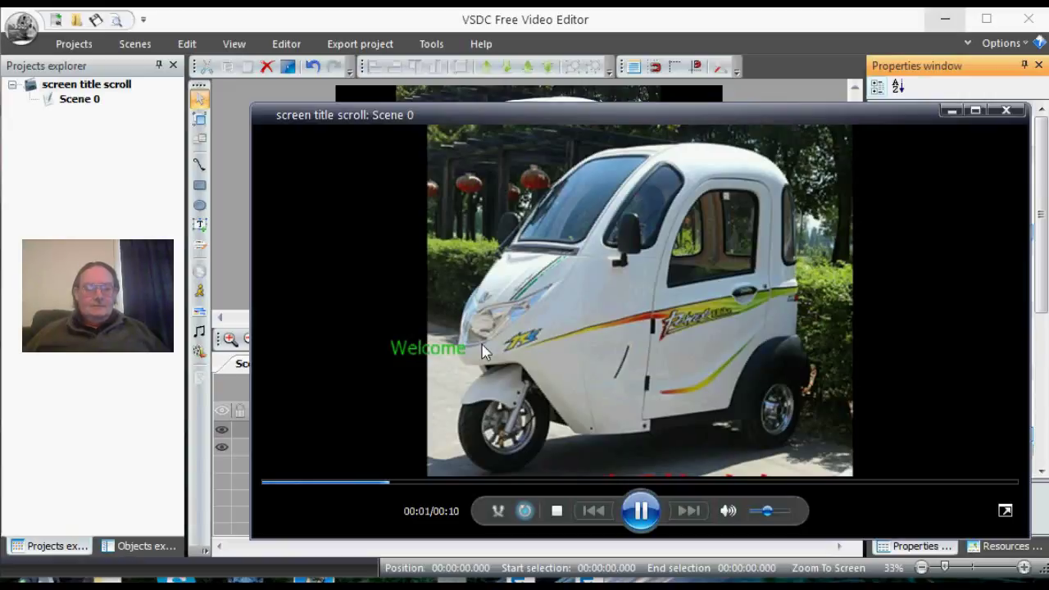
{"action": "left_click", "coordinate": [1008, 112]}
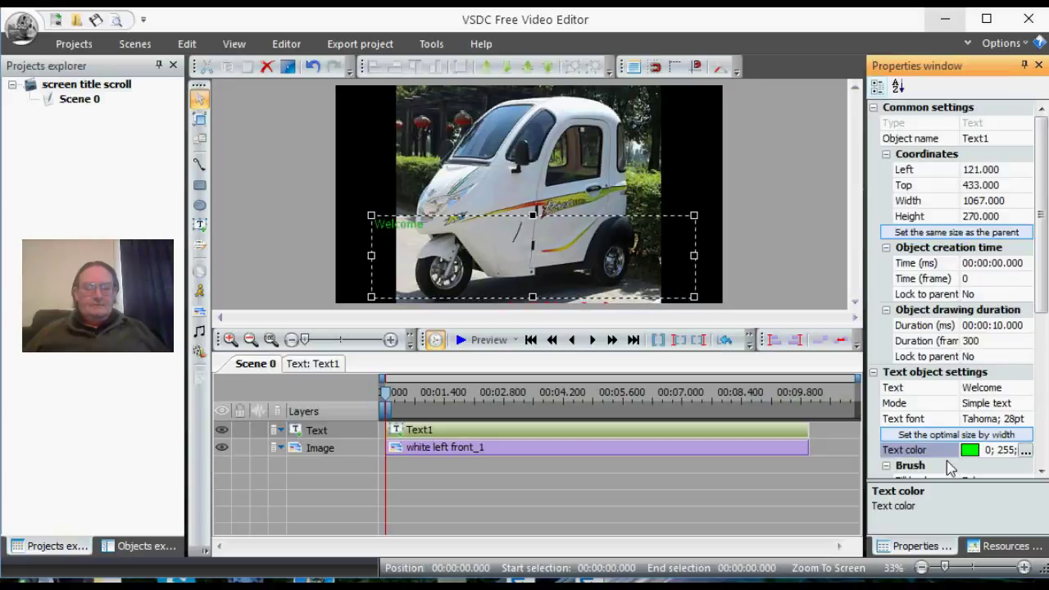
- Set the Welcome text's font size to 72 and preview the scene
{"action": "left_click", "coordinate": [920, 421]}
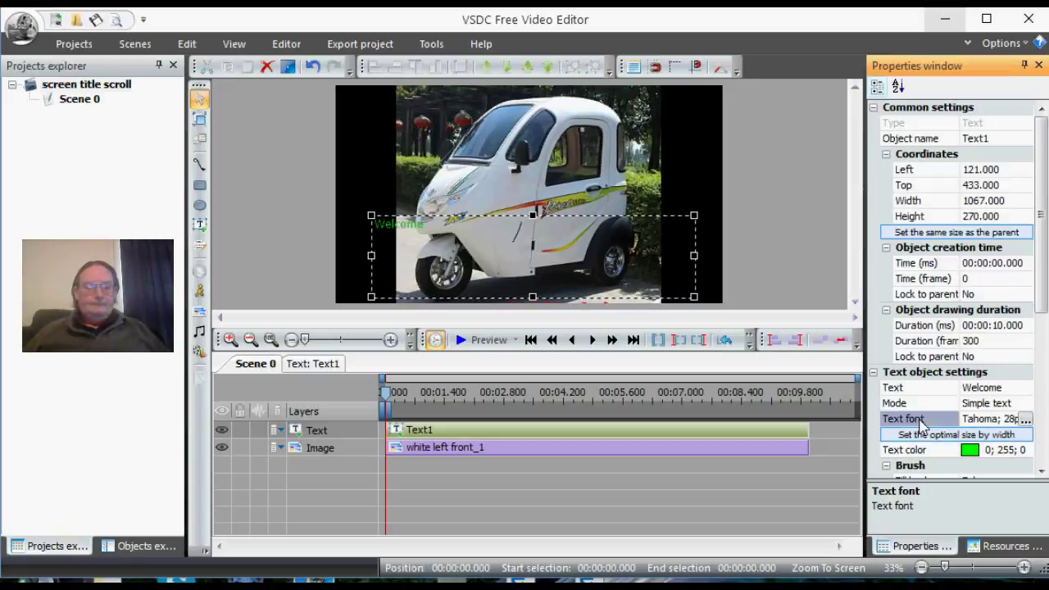
{"action": "left_click", "coordinate": [1026, 419]}
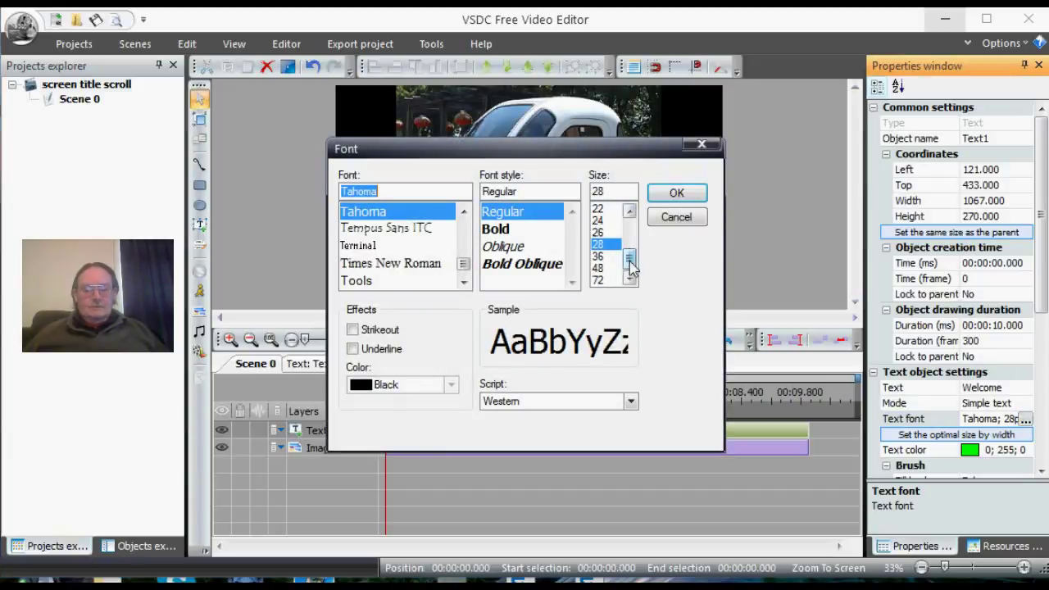
{"action": "mouse_move", "coordinate": [630, 260]}
{"action": "left_mouse_down"}
{"action": "mouse_move", "coordinate": [628, 234]}
{"action": "mouse_move", "coordinate": [623, 279]}
{"action": "left_mouse_up"}
{"action": "left_click", "coordinate": [608, 280]}
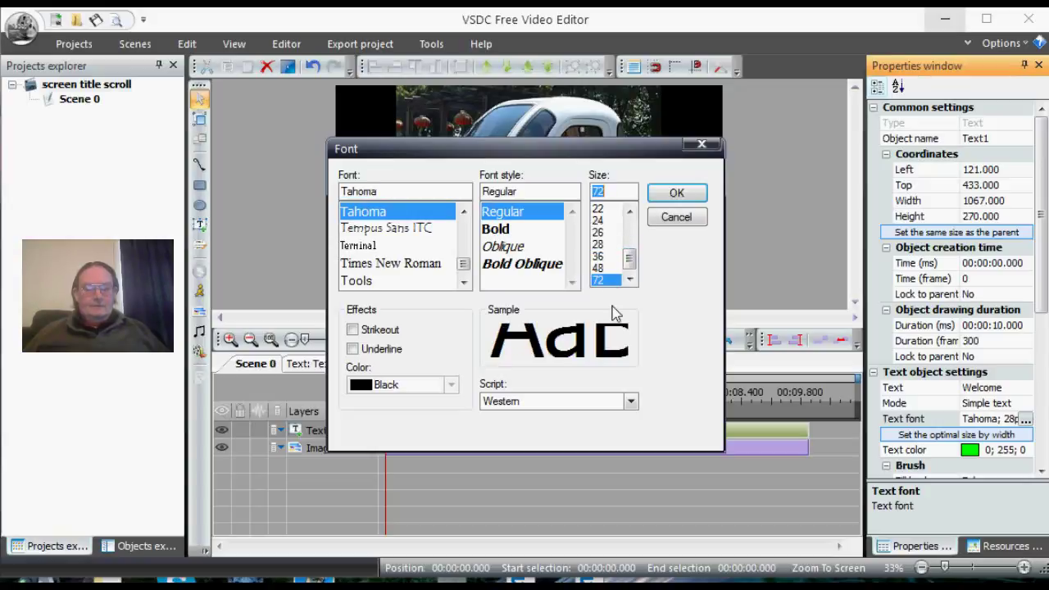
{"action": "left_click", "coordinate": [677, 193]}
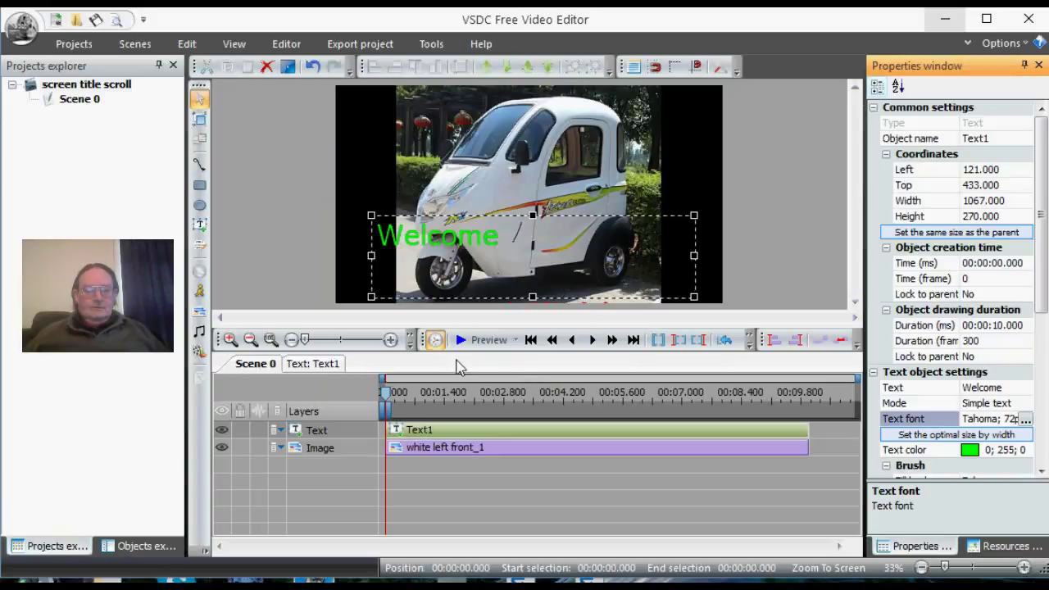
{"action": "left_click", "coordinate": [479, 347]}
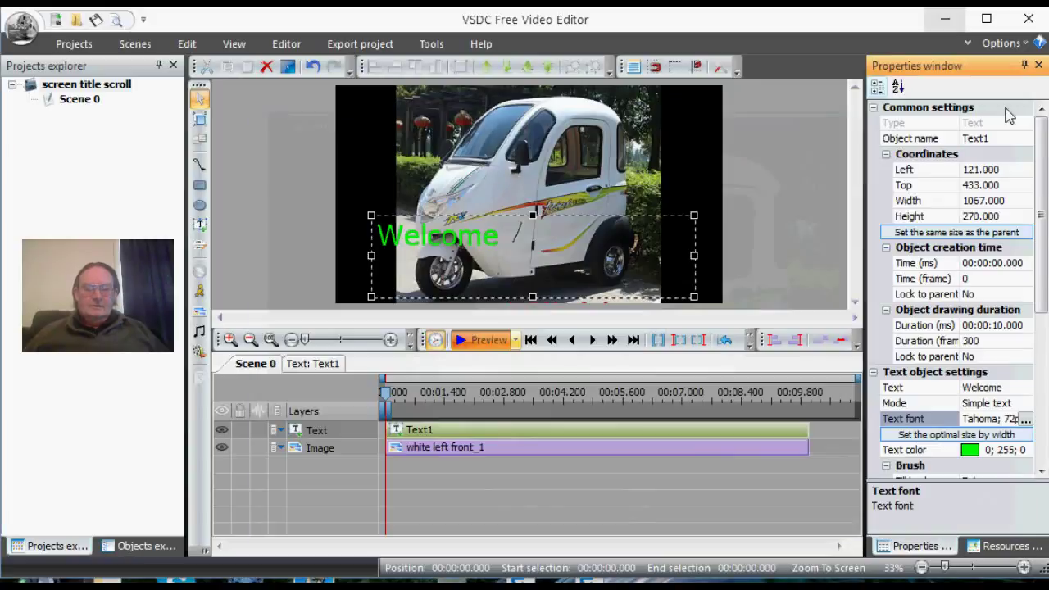
{"action": "left_click", "coordinate": [1008, 115]}
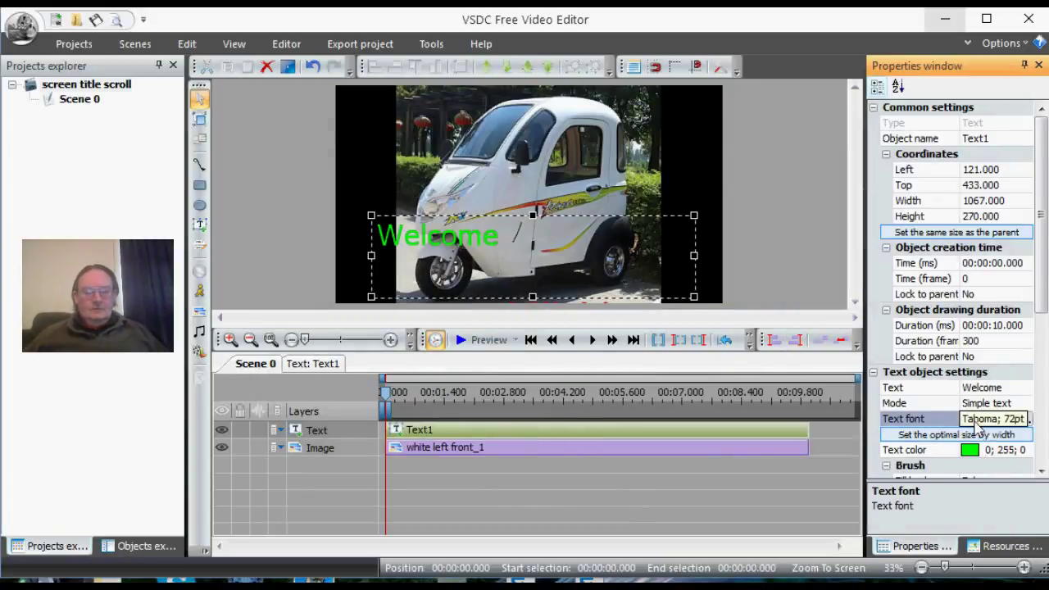
- Raise the Welcome font size to 150 and preview it again
{"action": "left_click", "coordinate": [1025, 419]}
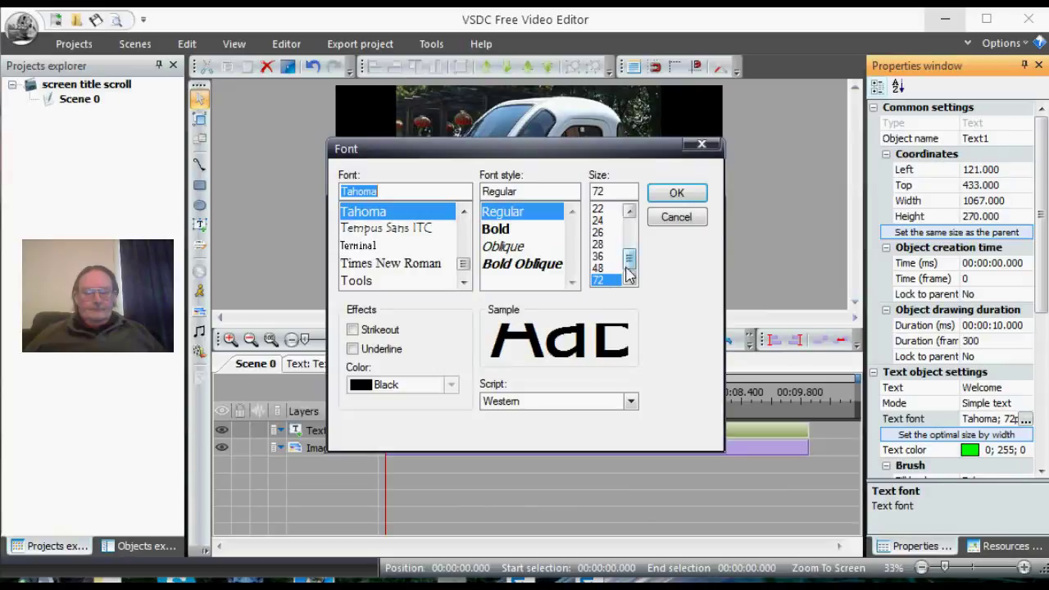
{"action": "mouse_move", "coordinate": [629, 260]}
{"action": "left_mouse_down"}
{"action": "mouse_move", "coordinate": [628, 248]}
{"action": "mouse_move", "coordinate": [631, 277]}
{"action": "left_mouse_up"}
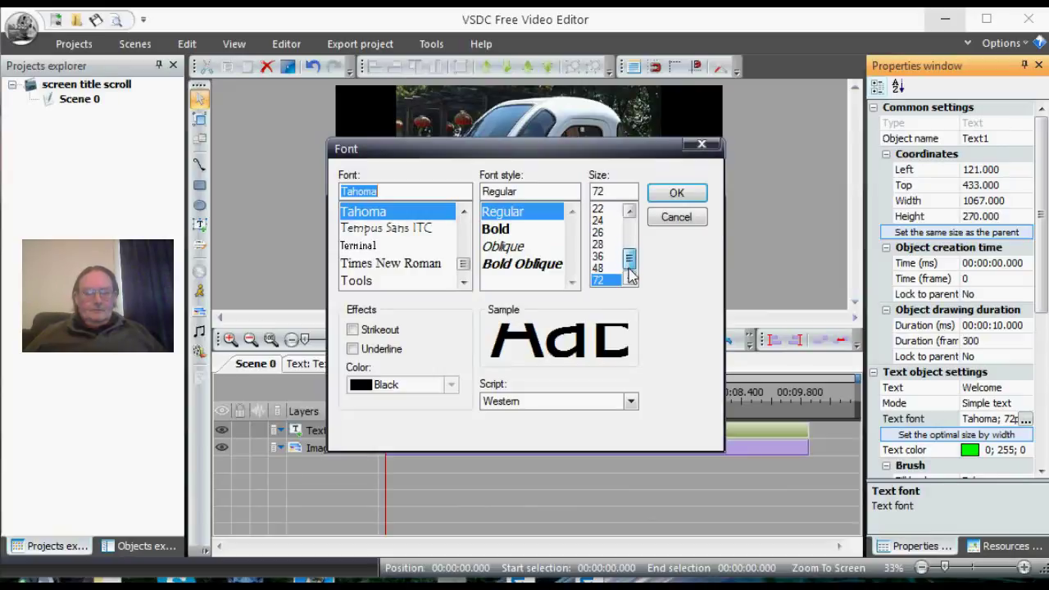
{"action": "double_click", "coordinate": [619, 191]}
{"action": "type", "text": "150"}
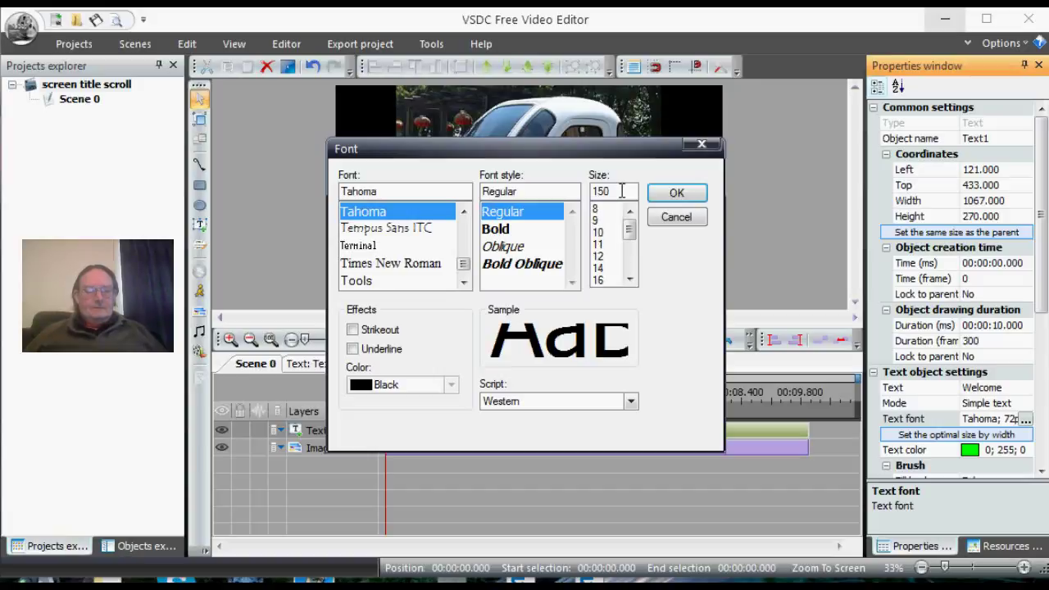
{"action": "left_click", "coordinate": [676, 192]}
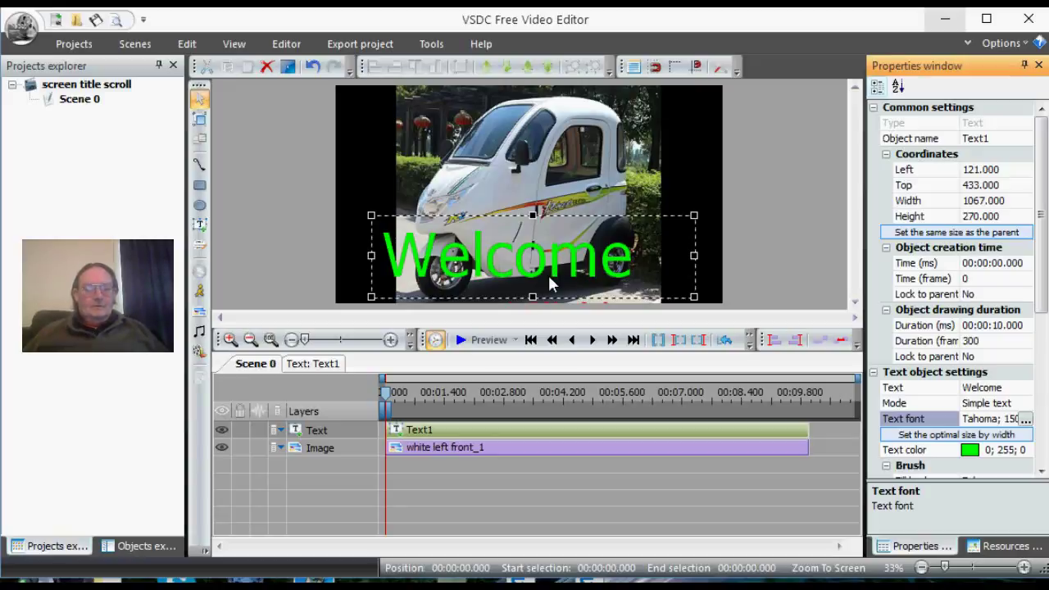
{"action": "left_click", "coordinate": [495, 340]}
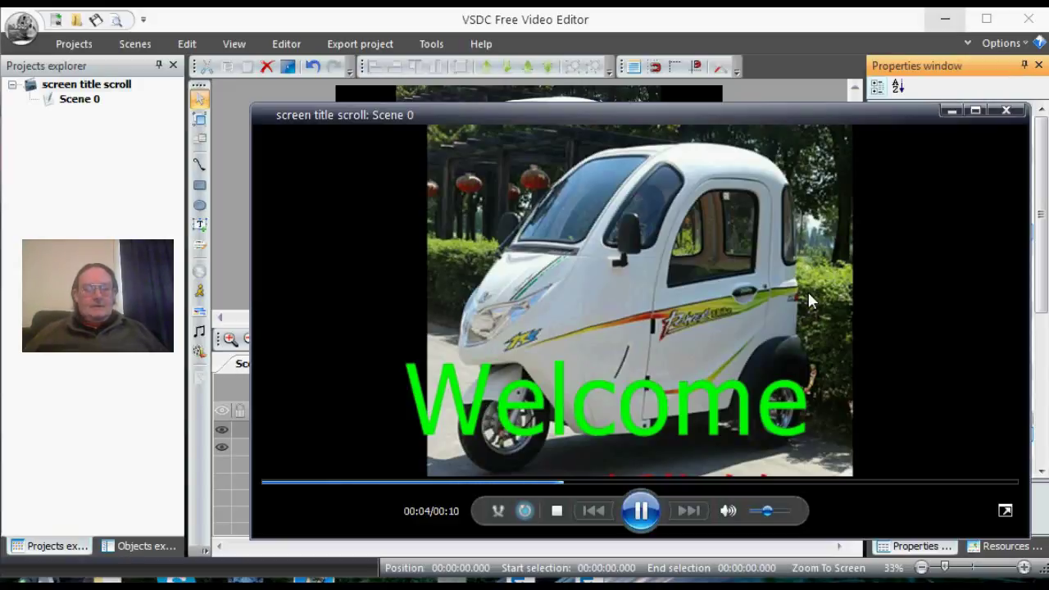
{"action": "left_click", "coordinate": [1007, 109]}
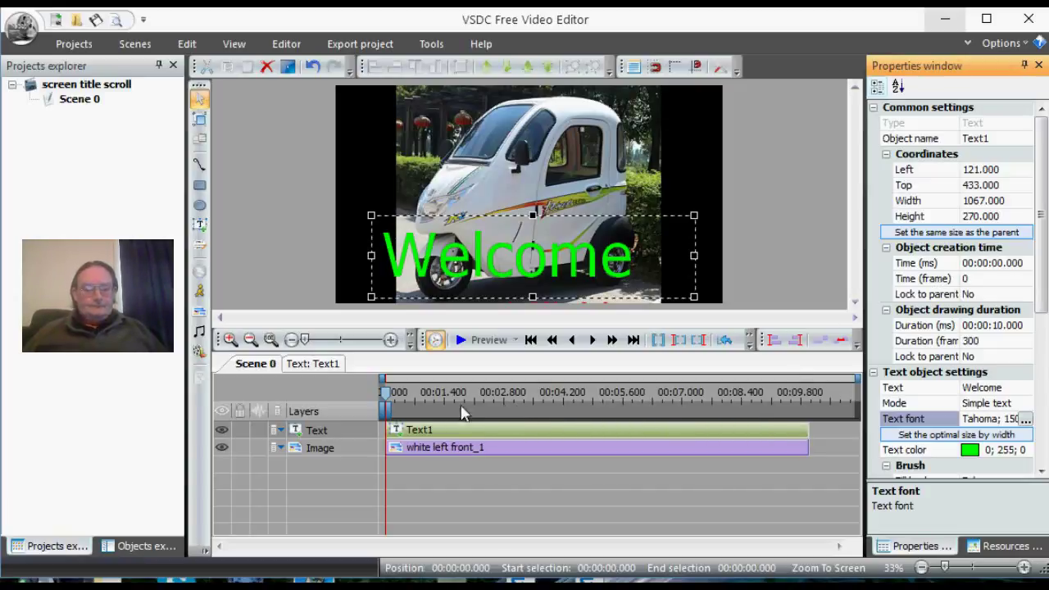
- Trim the Text1 clip's end to about 2.433 seconds and preview the result
{"action": "left_click", "coordinate": [756, 435]}
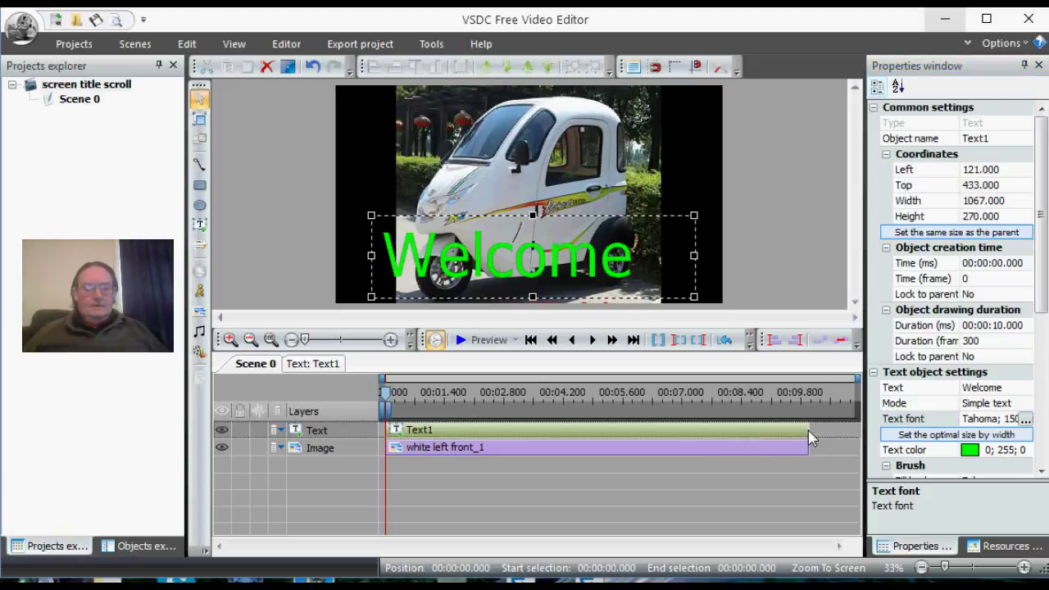
{"action": "left_click_drag", "start_coordinate": [810, 436], "coordinate": [490, 432]}
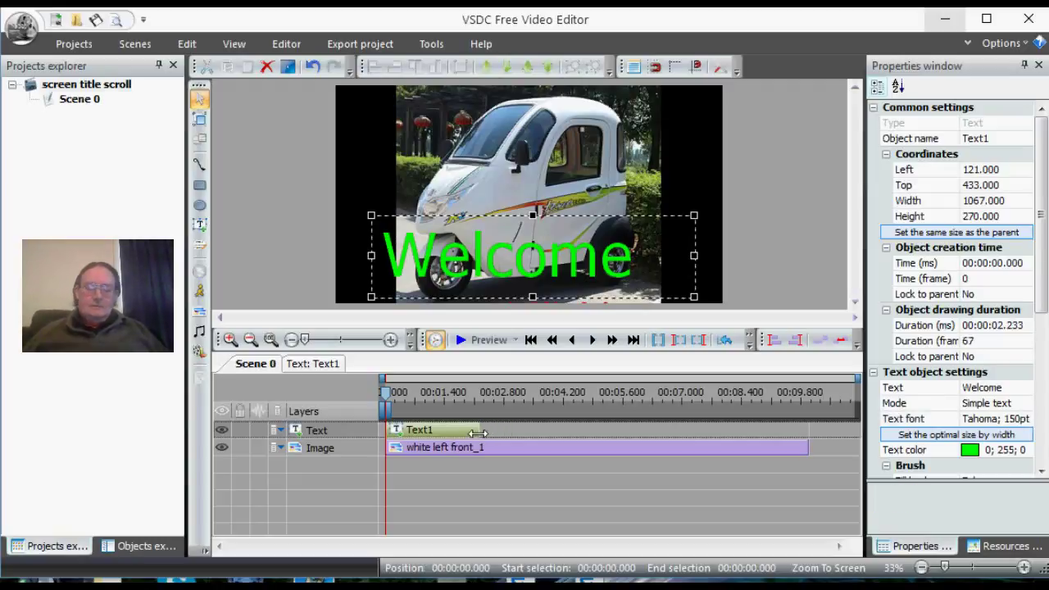
{"action": "left_click_drag", "start_coordinate": [479, 433], "coordinate": [501, 432]}
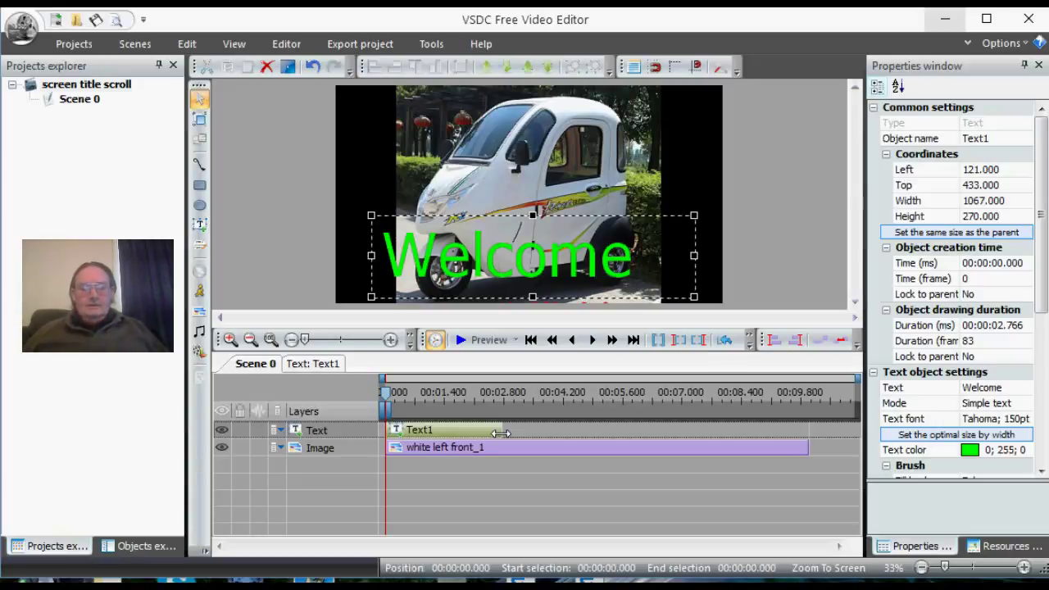
{"action": "left_click_drag", "start_coordinate": [501, 434], "coordinate": [495, 434]}
{"action": "mouse_move", "coordinate": [544, 449]}
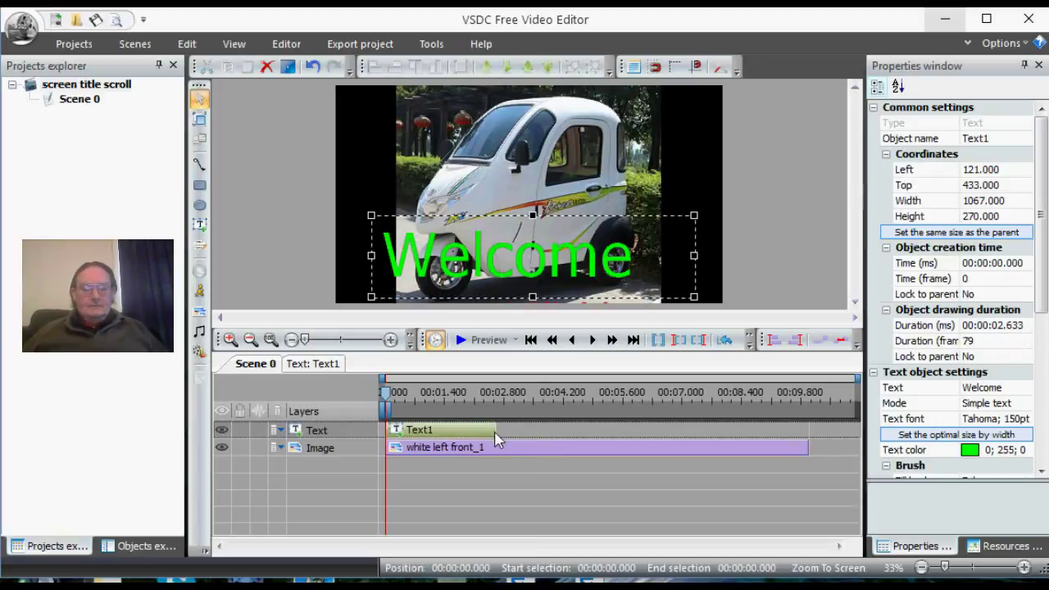
{"action": "left_click_drag", "start_coordinate": [493, 431], "coordinate": [491, 432]}
{"action": "left_click_drag", "start_coordinate": [501, 430], "coordinate": [499, 430]}
{"action": "left_click_drag", "start_coordinate": [486, 431], "coordinate": [489, 431]}
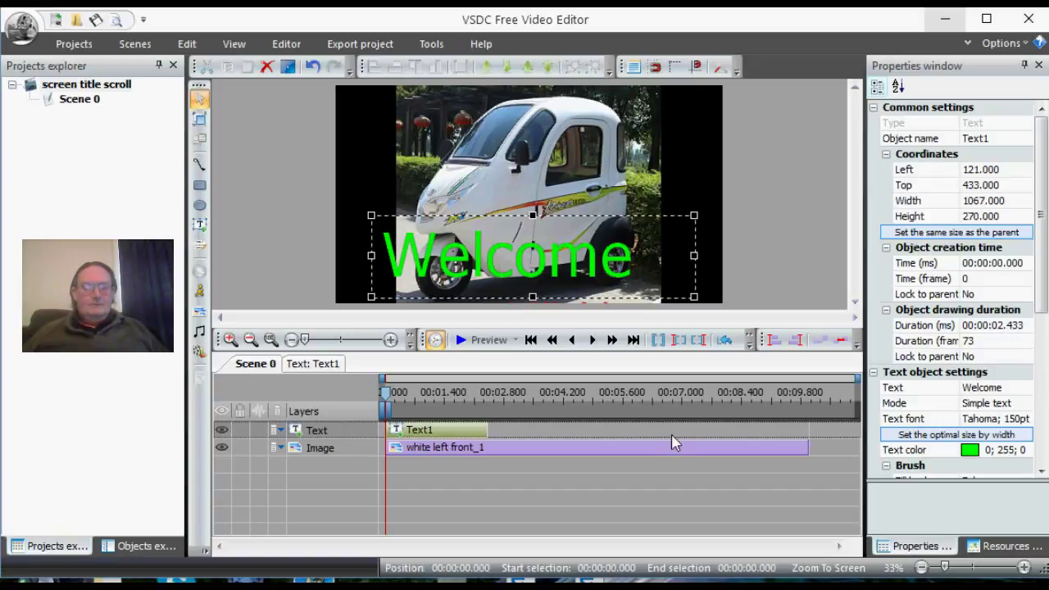
{"action": "left_click", "coordinate": [489, 342]}
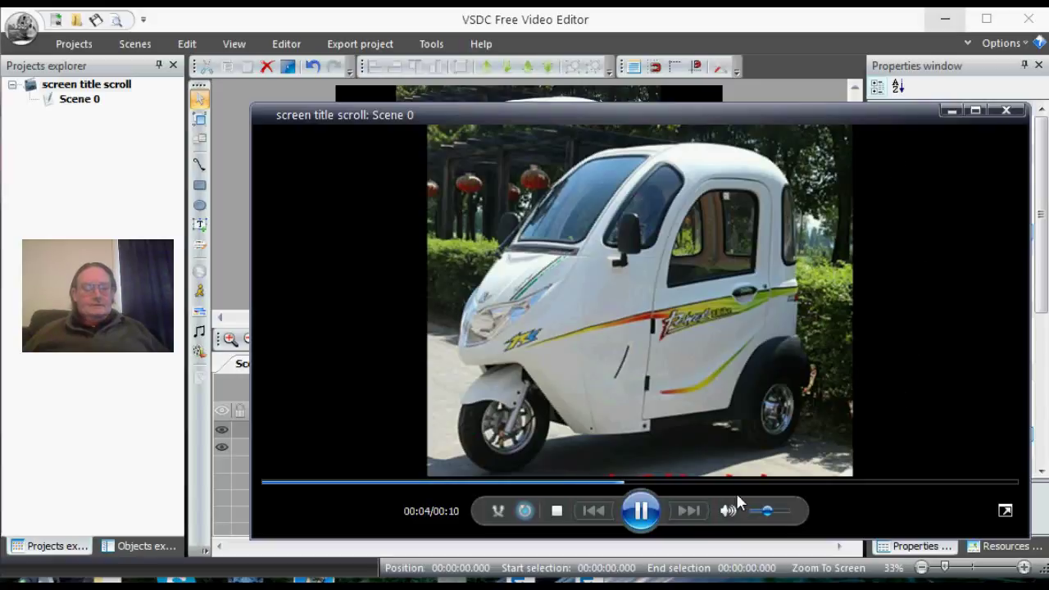
{"action": "left_click", "coordinate": [1007, 111]}
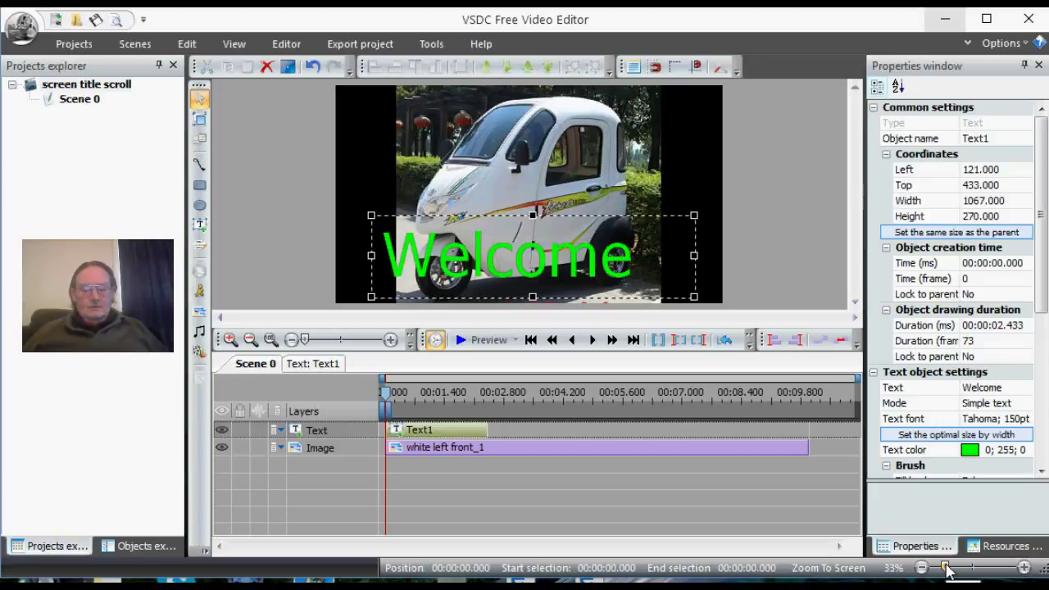
- Move the Welcome box below the car photo, reduce its height to 237, and open Text1's timeline
{"action": "left_click_drag", "start_coordinate": [947, 570], "coordinate": [942, 571]}
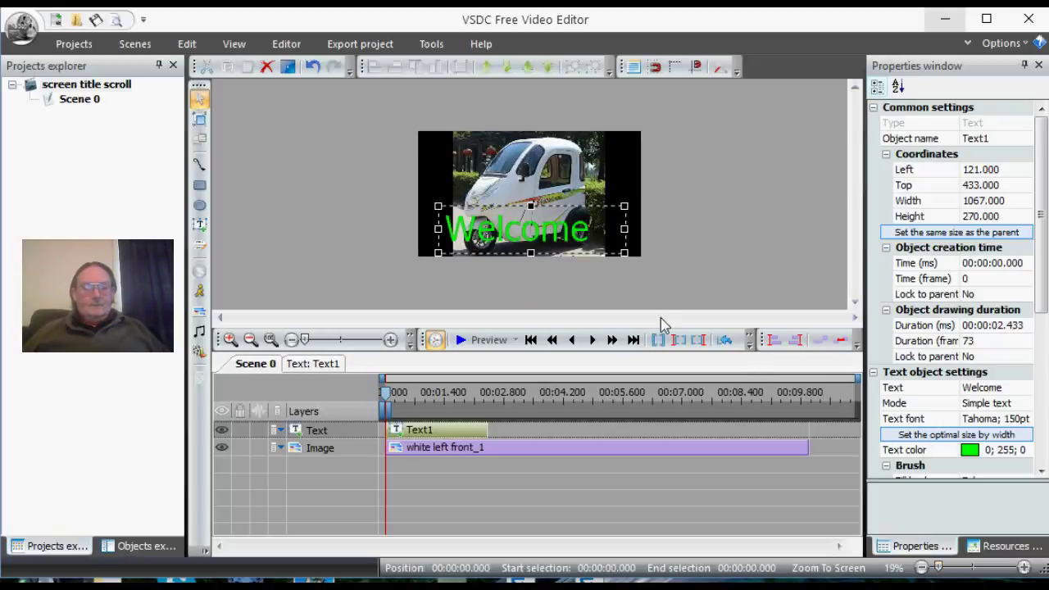
{"action": "left_click", "coordinate": [531, 228]}
{"action": "left_click", "coordinate": [531, 228]}
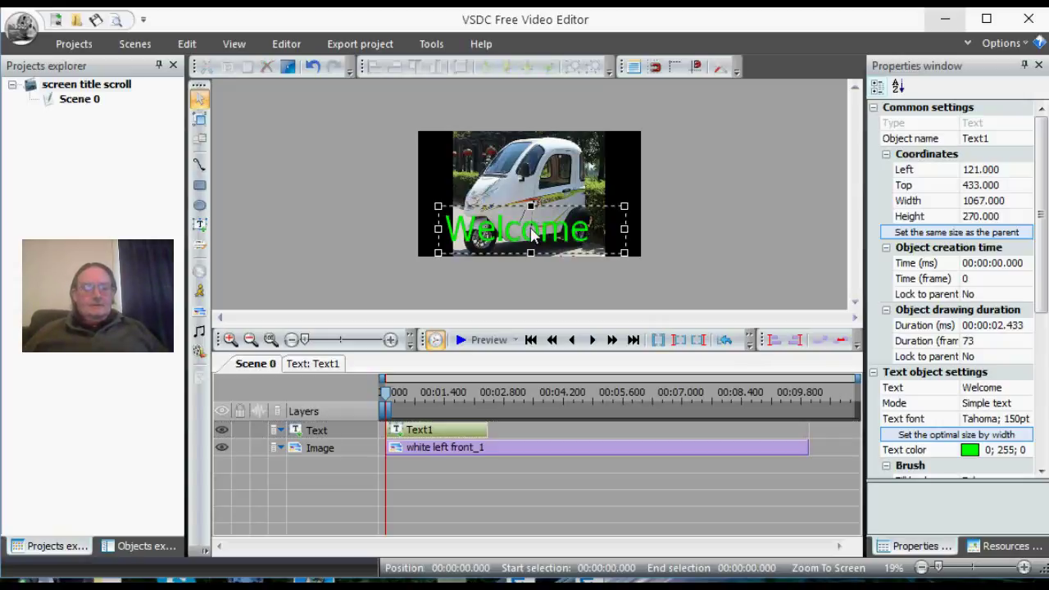
{"action": "left_click_drag", "start_coordinate": [531, 229], "coordinate": [529, 282]}
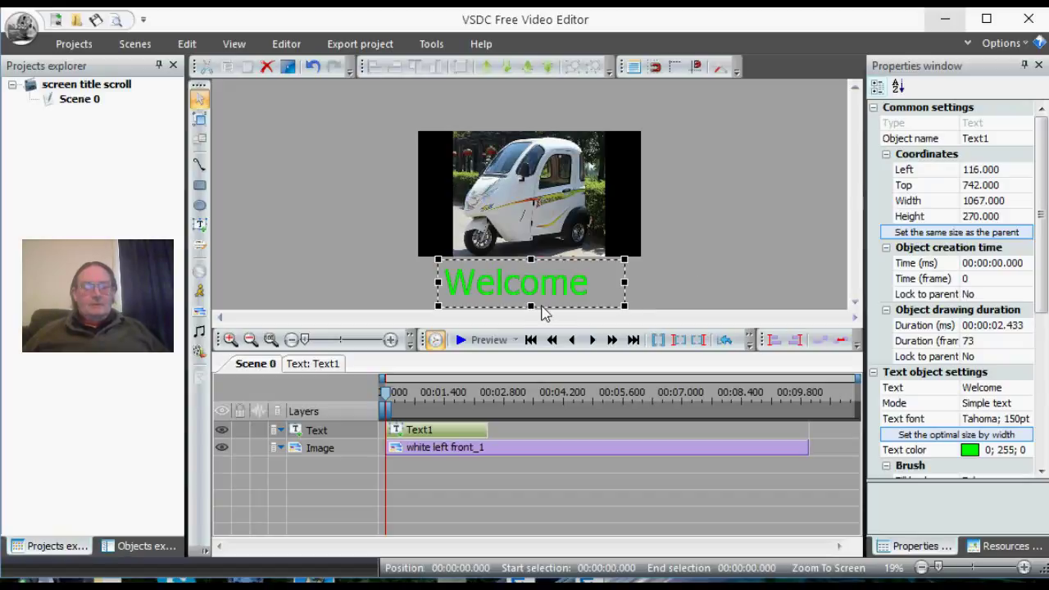
{"action": "left_click_drag", "start_coordinate": [531, 305], "coordinate": [531, 301]}
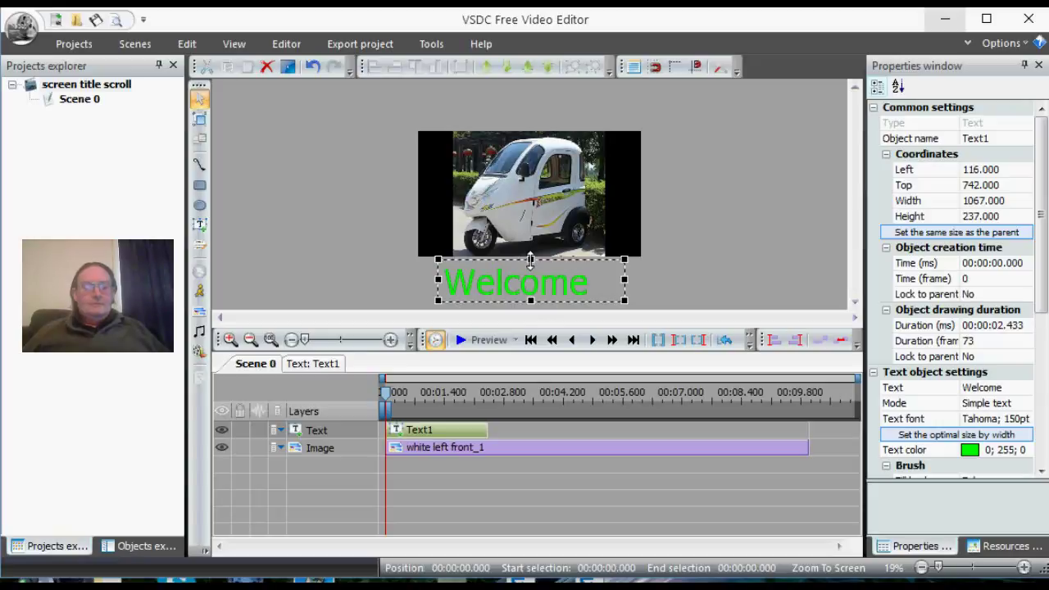
{"action": "left_click_drag", "start_coordinate": [530, 261], "coordinate": [543, 267]}
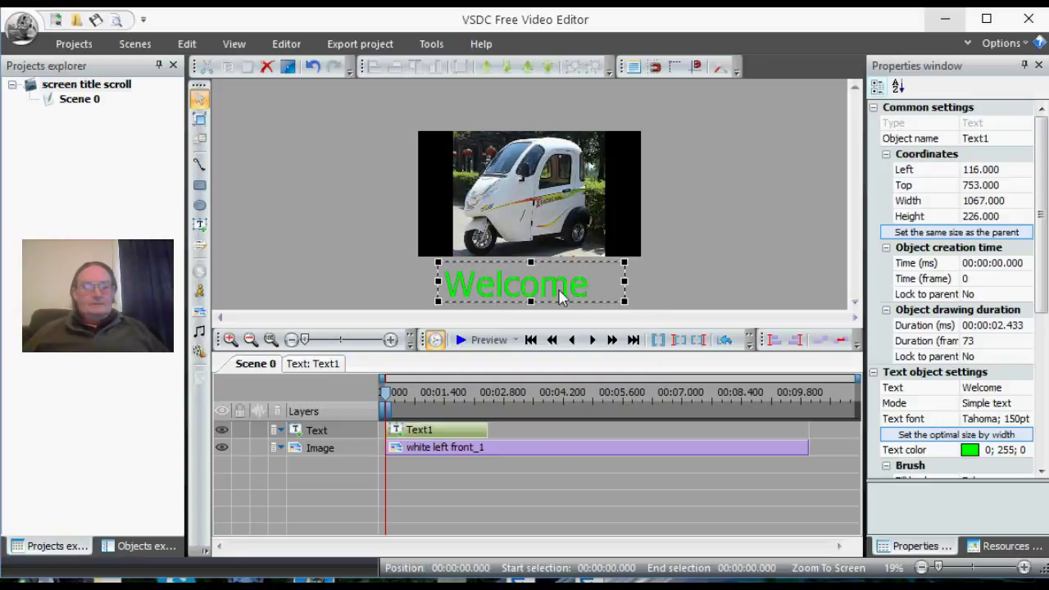
{"action": "left_click", "coordinate": [326, 365]}
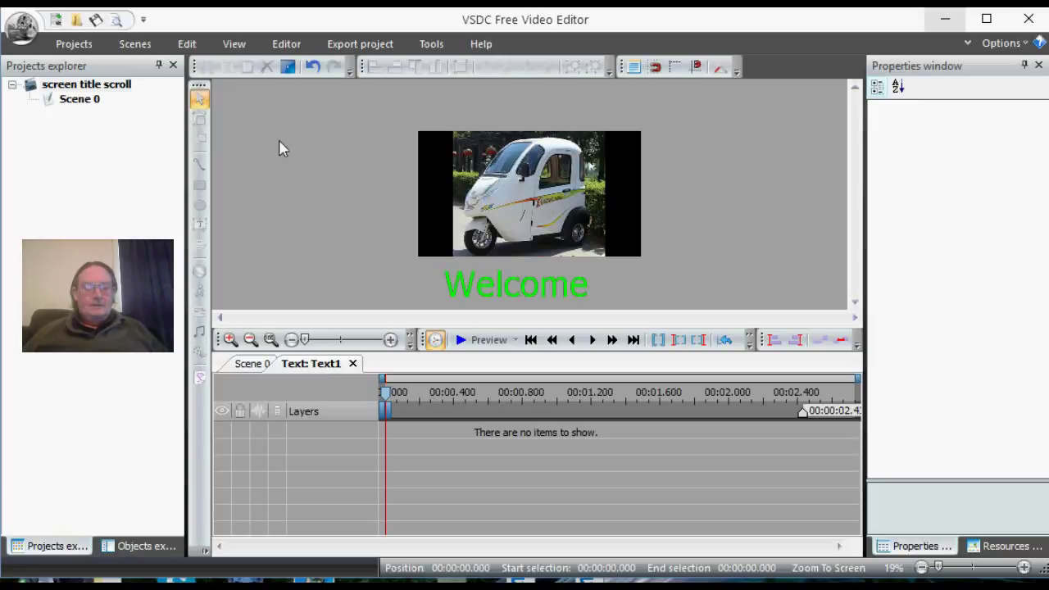
- Add a Movement effect to Text1 using the 'To object end' setting
{"action": "left_click", "coordinate": [286, 43]}
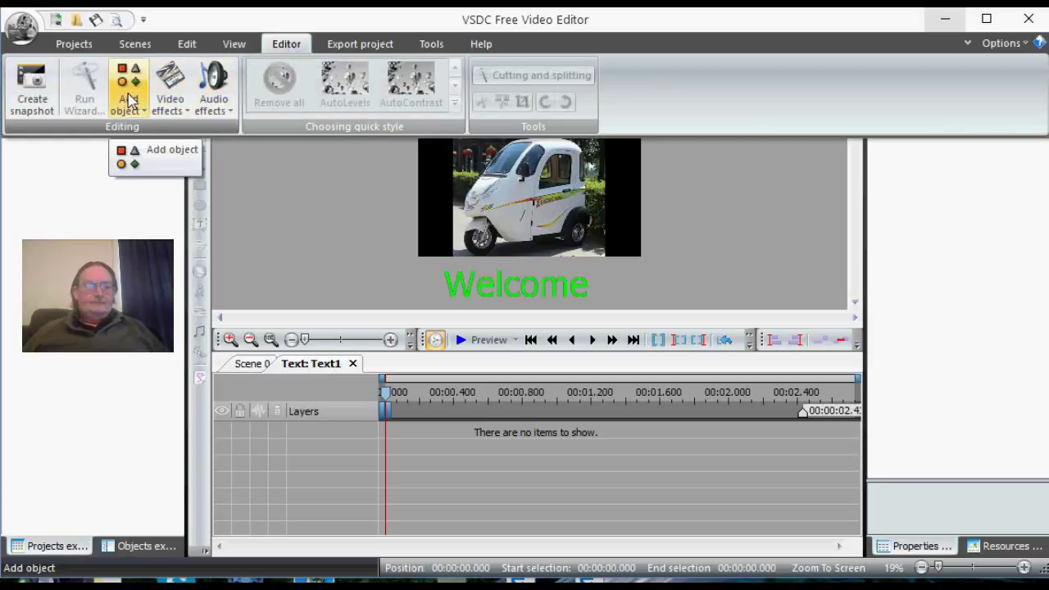
{"action": "left_click", "coordinate": [128, 98]}
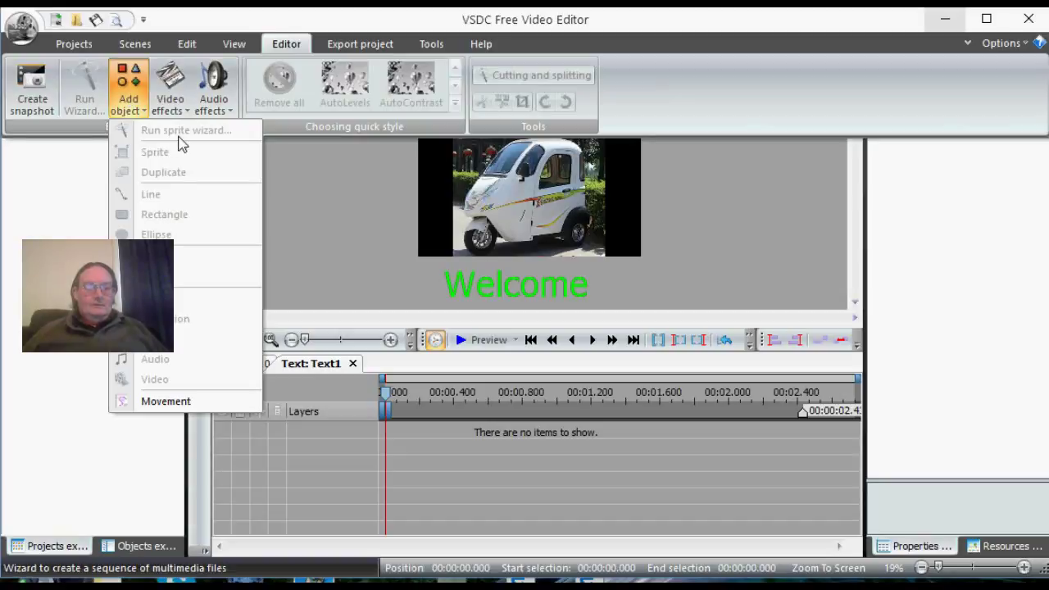
{"action": "left_click", "coordinate": [168, 402]}
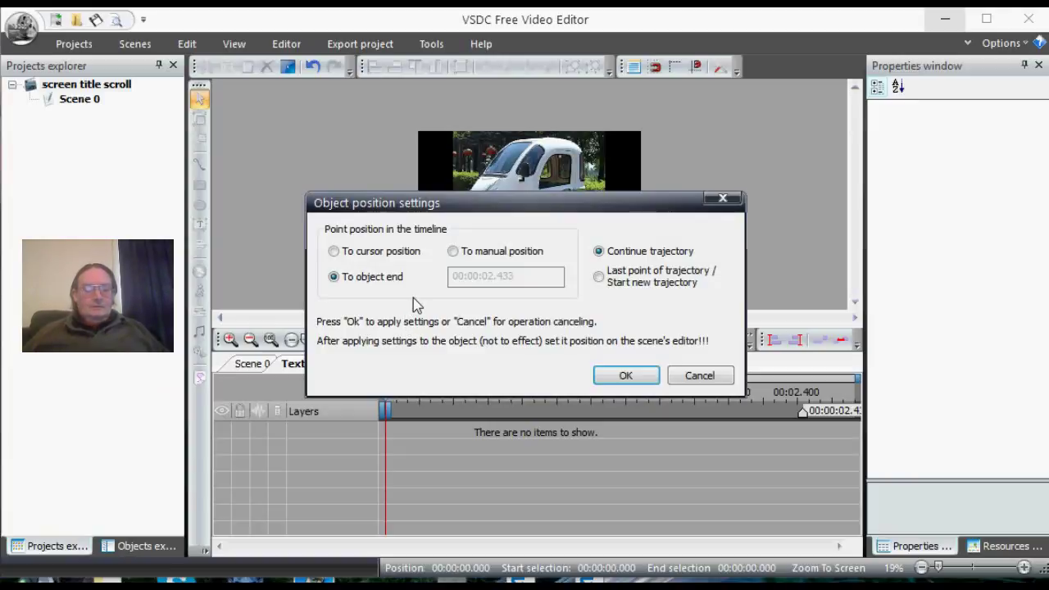
{"action": "left_click", "coordinate": [627, 376]}
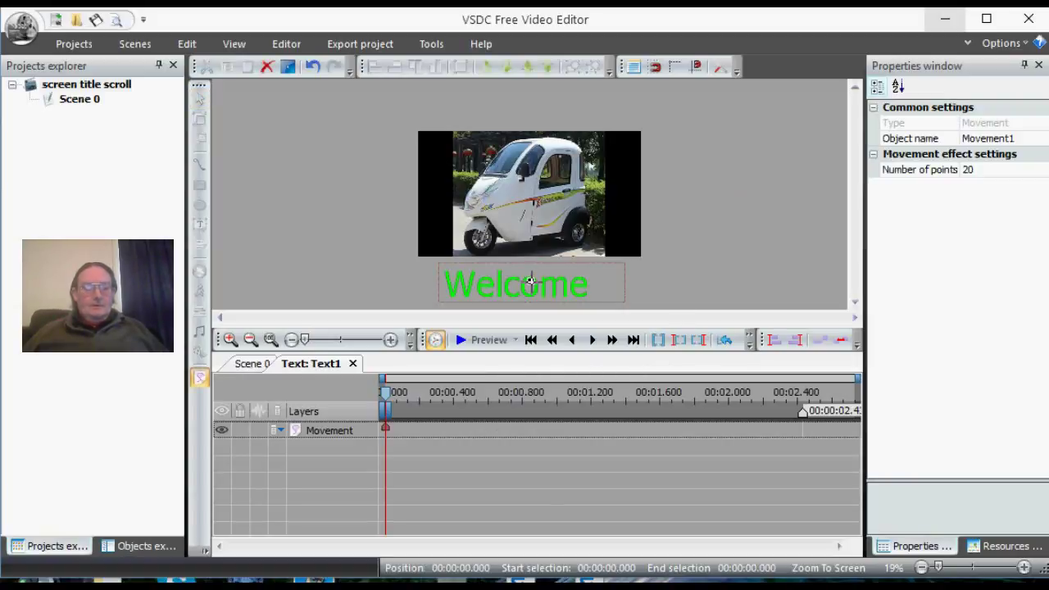
- Move the path's end point above the frame to 642/-158 and preview the upward scroll
{"action": "left_click_drag", "start_coordinate": [531, 282], "coordinate": [530, 102]}
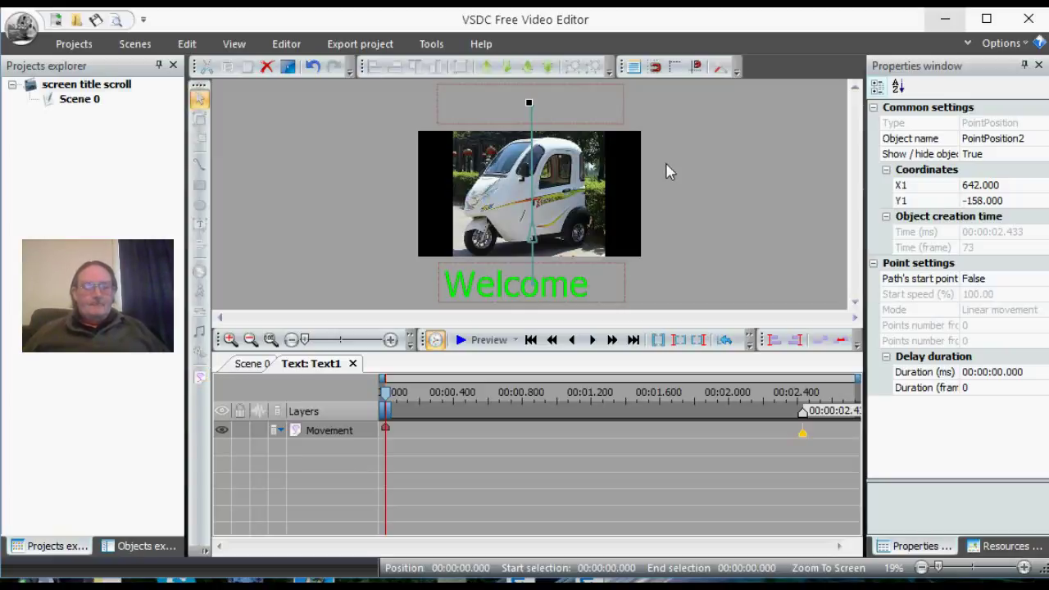
{"action": "left_click", "coordinate": [489, 340]}
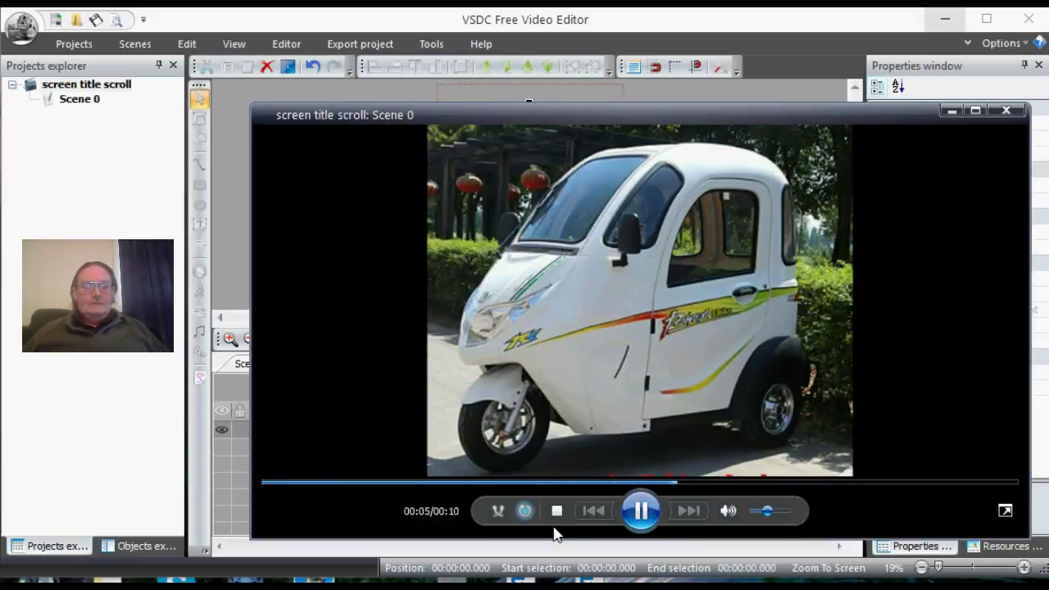
{"action": "left_click", "coordinate": [1013, 114]}
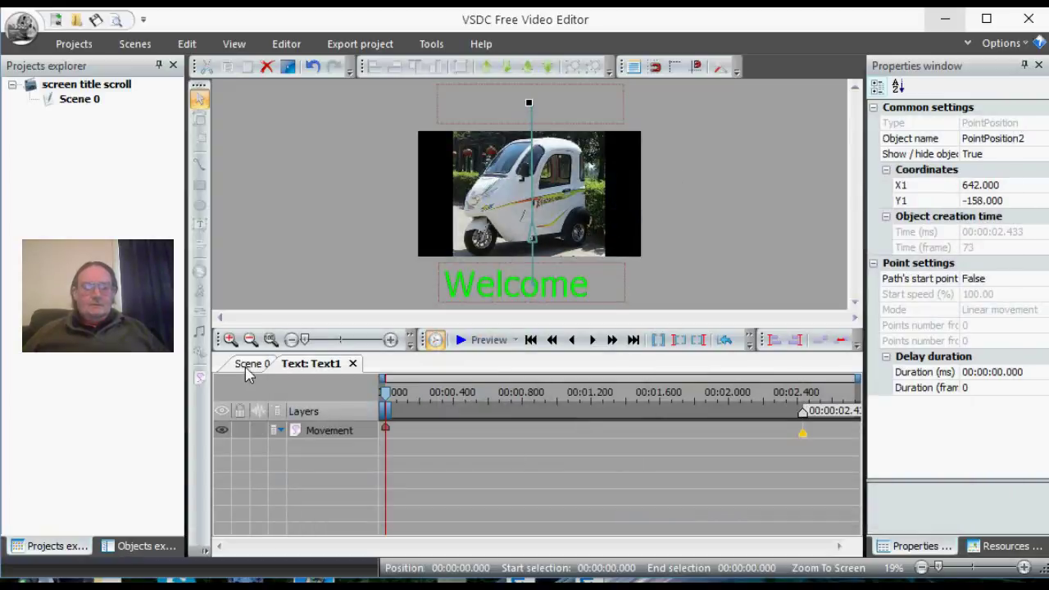
- Copy Text1 in the Scene 0 timeline and paste it three times as Text2, Text3 and Text4
{"action": "left_click", "coordinate": [250, 368]}
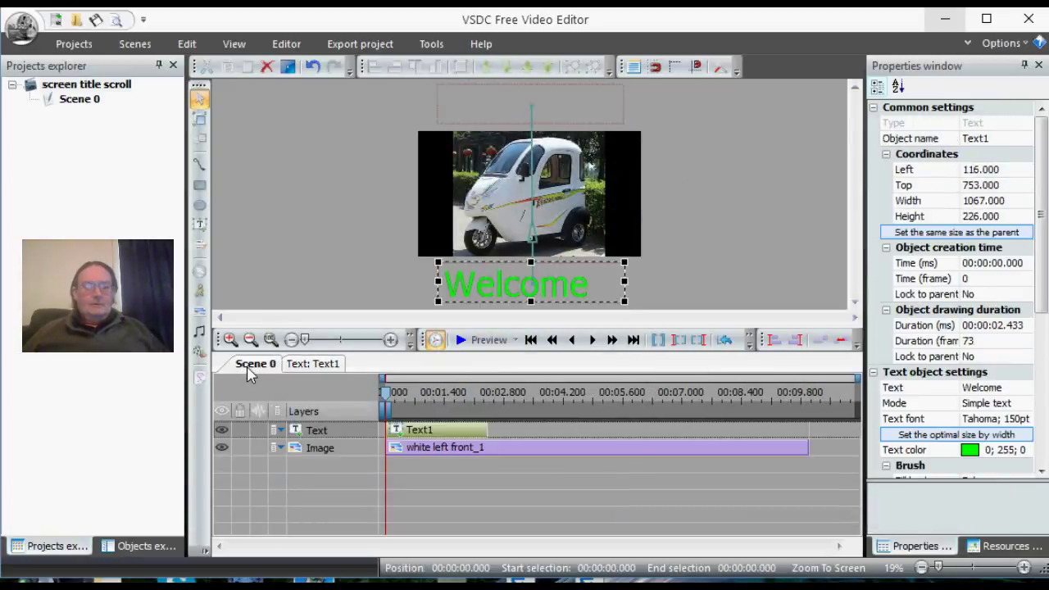
{"action": "right_click", "coordinate": [459, 437]}
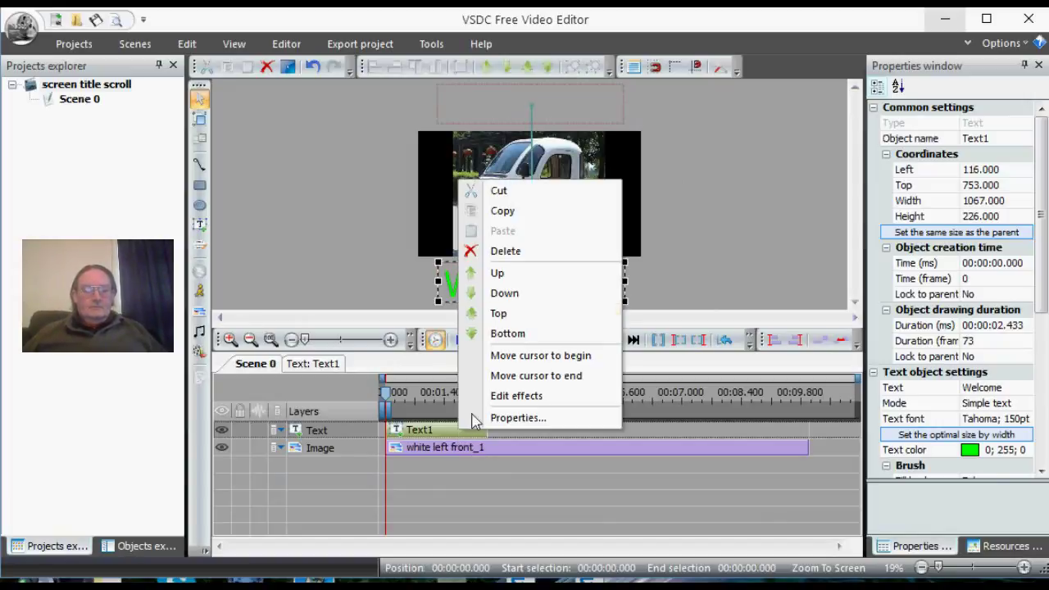
{"action": "left_click", "coordinate": [522, 214]}
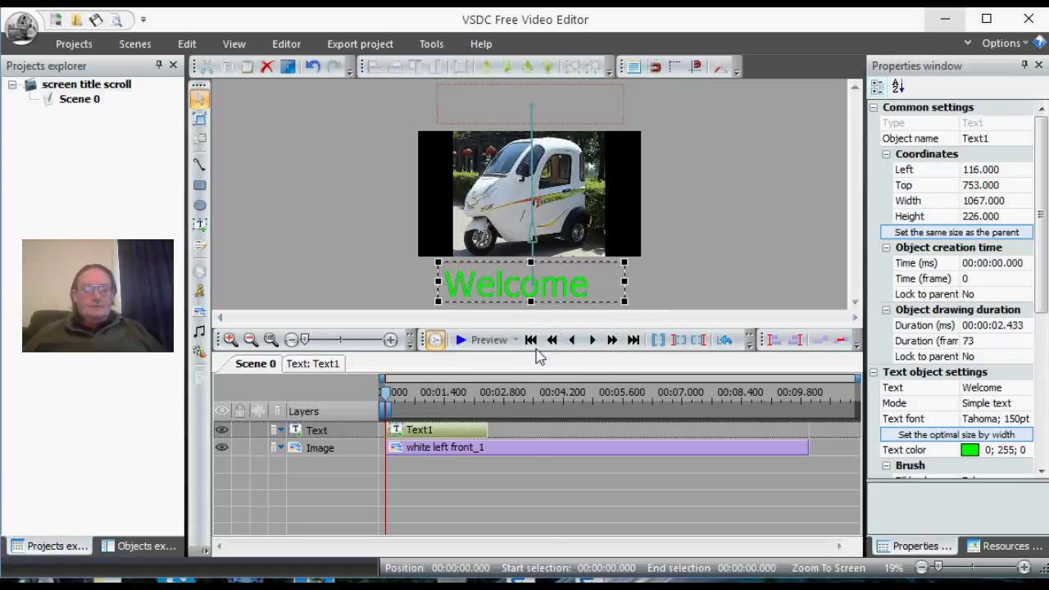
{"action": "left_click", "coordinate": [530, 438]}
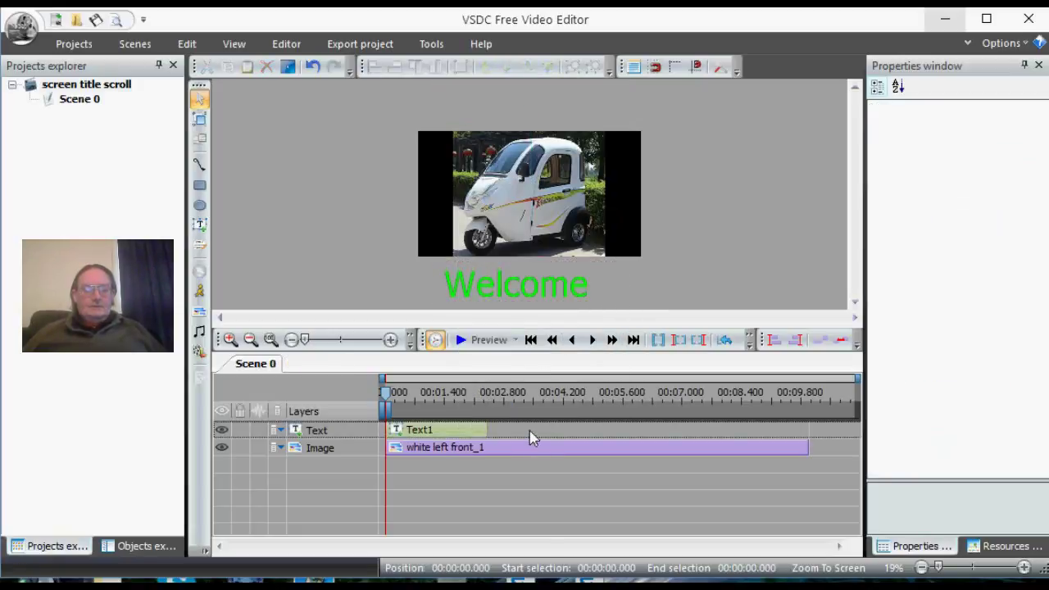
{"action": "right_click", "coordinate": [529, 438]}
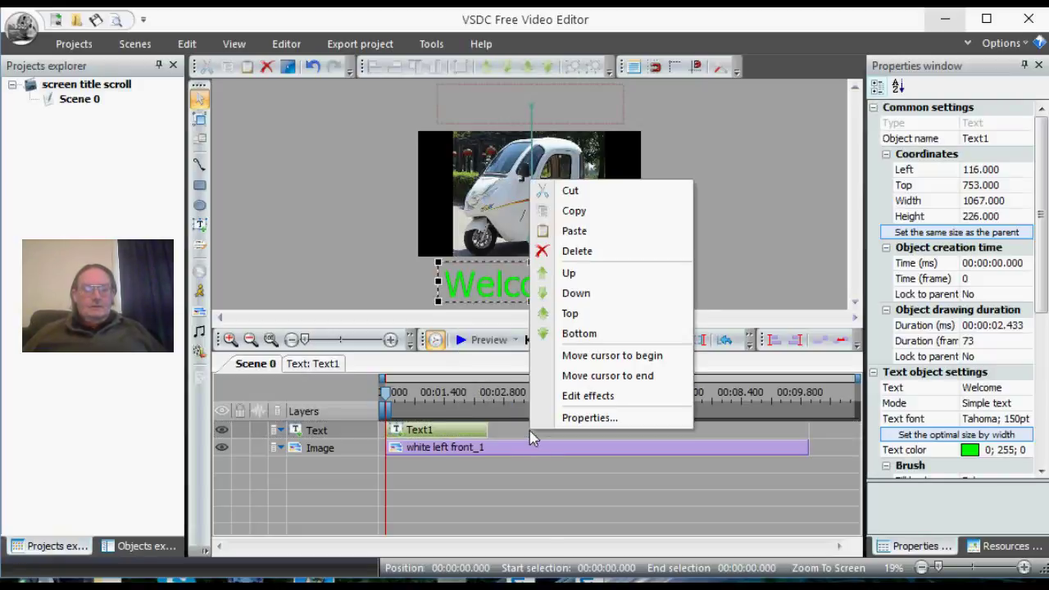
{"action": "left_click", "coordinate": [598, 234]}
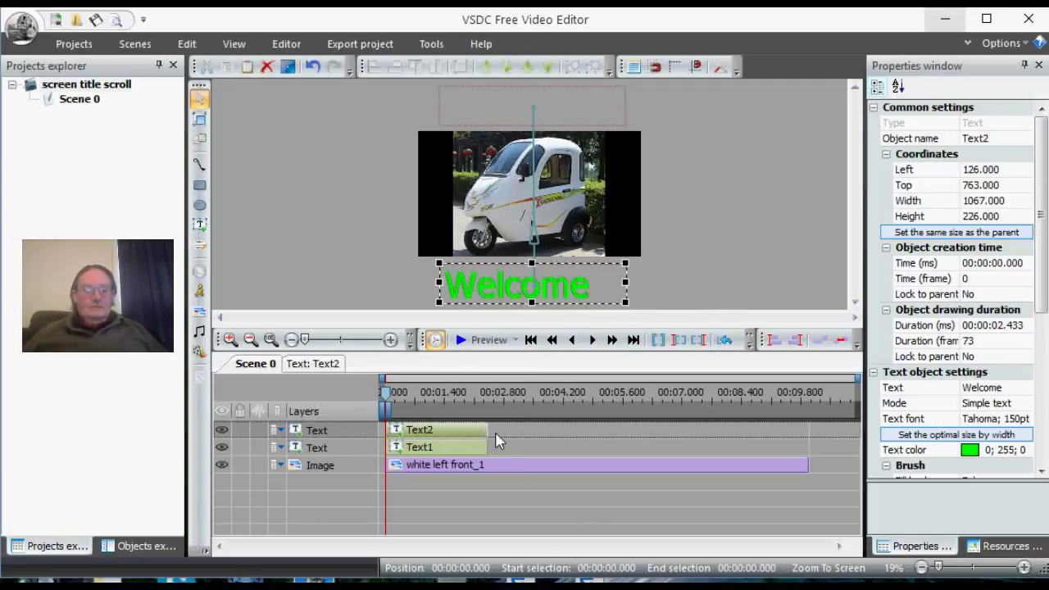
{"action": "right_click", "coordinate": [502, 431]}
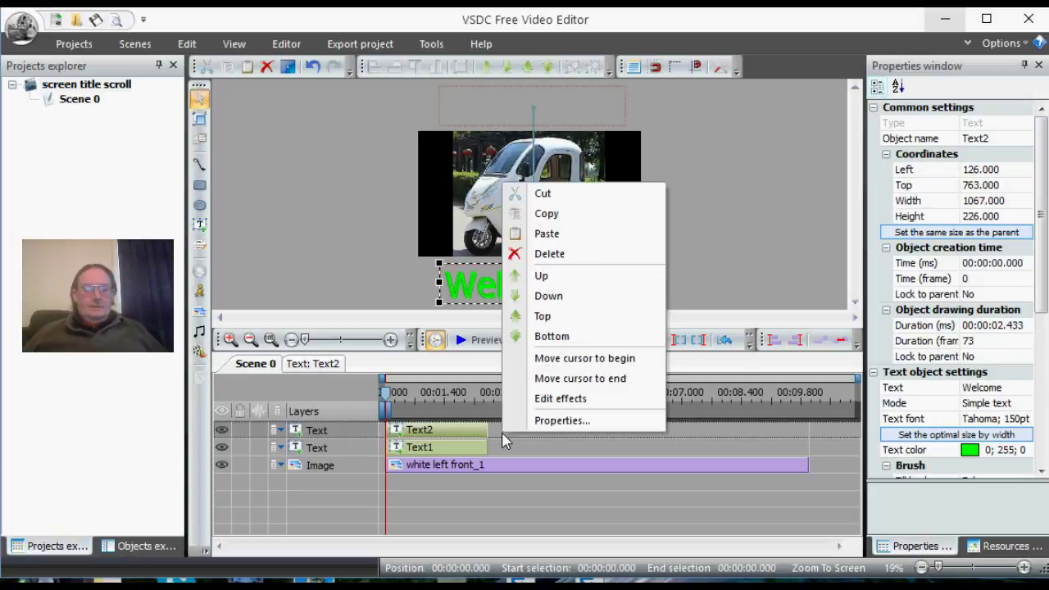
{"action": "left_click", "coordinate": [576, 241]}
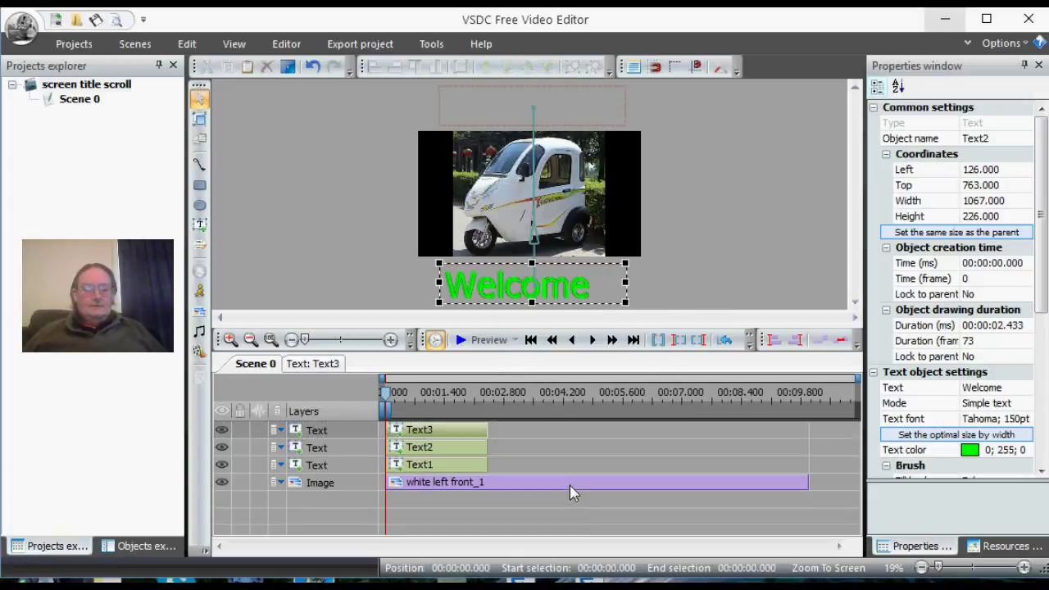
{"action": "right_click", "coordinate": [475, 436]}
{"action": "left_click", "coordinate": [537, 237]}
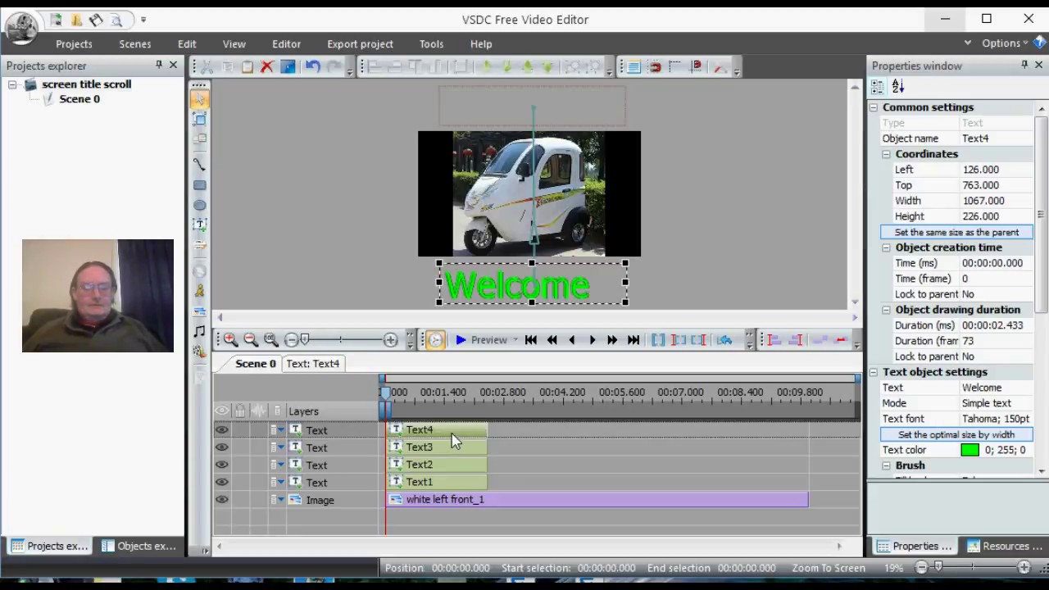
- Drag Text4 near the scene's end, Text3 to about 5 s, and Text2 after Text1 ends
{"action": "left_click_drag", "start_coordinate": [451, 434], "coordinate": [772, 444]}
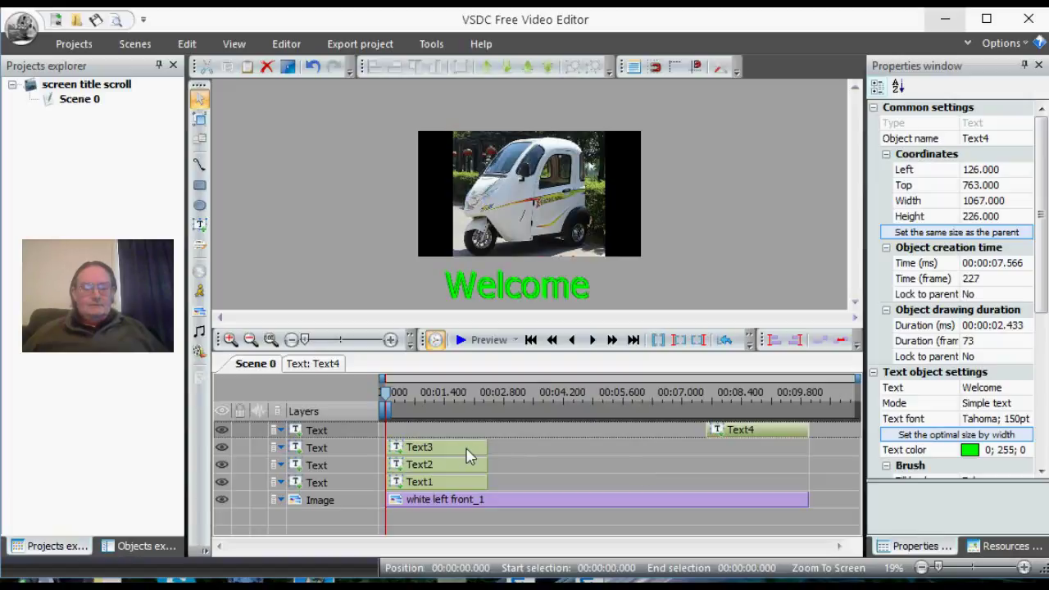
{"action": "left_click_drag", "start_coordinate": [469, 456], "coordinate": [717, 457]}
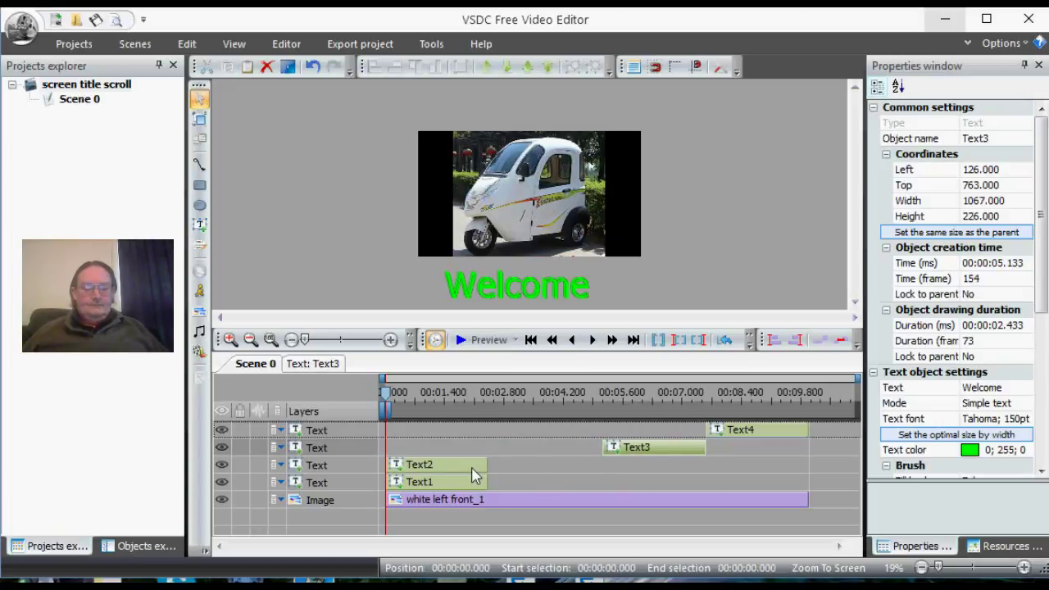
{"action": "left_click_drag", "start_coordinate": [479, 466], "coordinate": [579, 472]}
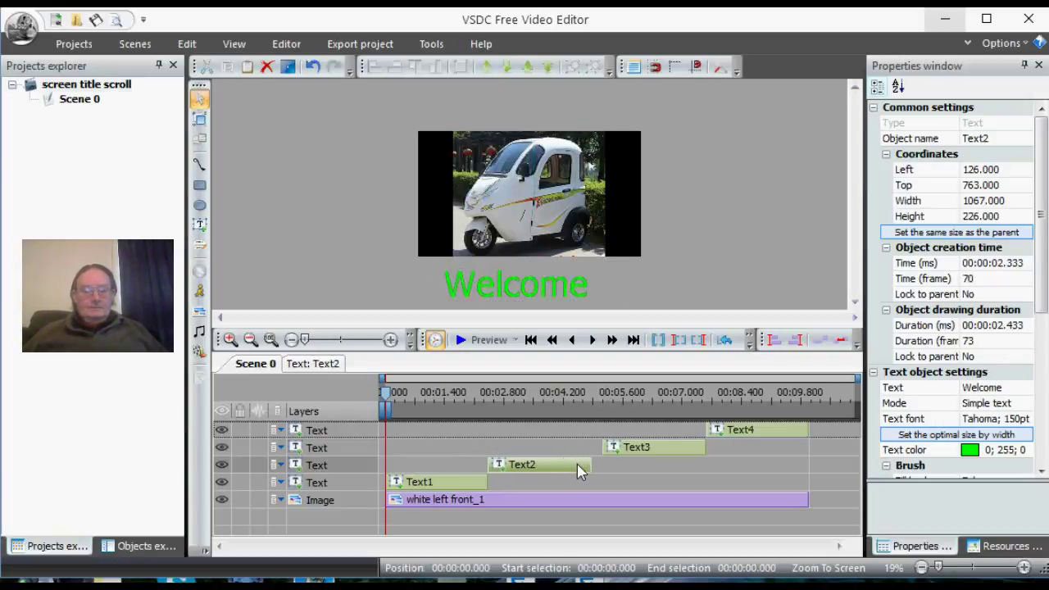
- Fine-tune Text3 to start at 00:00:05.100, shift Text4 slightly earlier, and preview the scene
{"action": "left_click", "coordinate": [643, 455]}
{"action": "left_click_drag", "start_coordinate": [642, 456], "coordinate": [634, 453]}
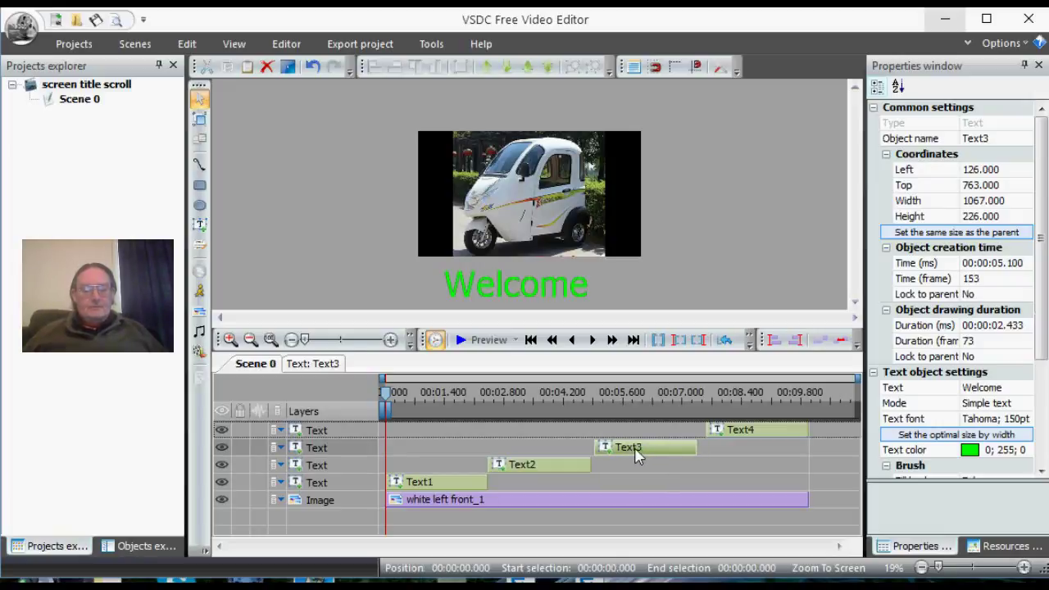
{"action": "left_click", "coordinate": [731, 434]}
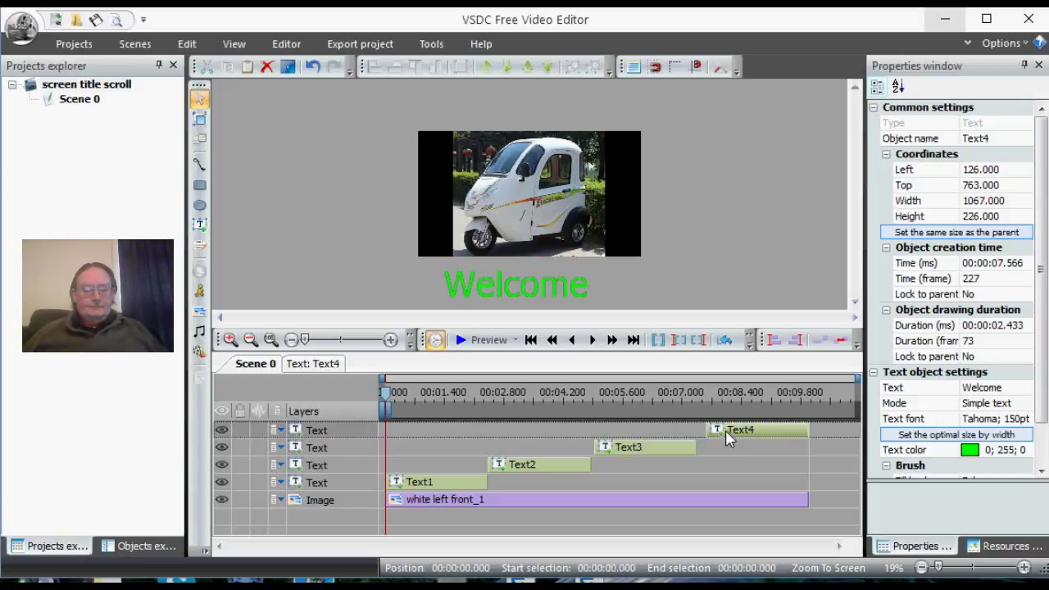
{"action": "left_click_drag", "start_coordinate": [726, 433], "coordinate": [721, 433]}
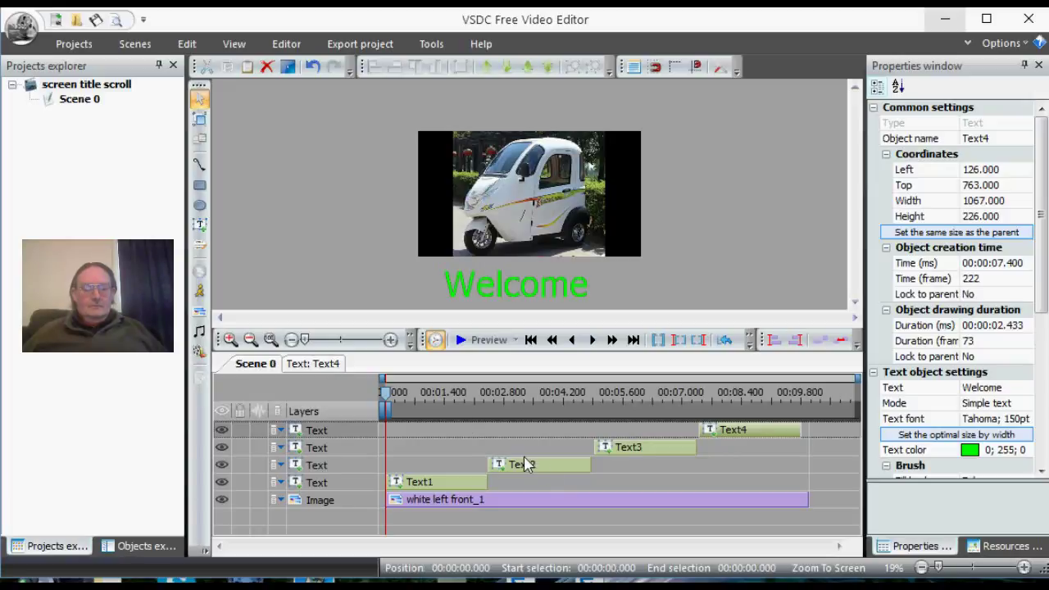
{"action": "left_click", "coordinate": [482, 340]}
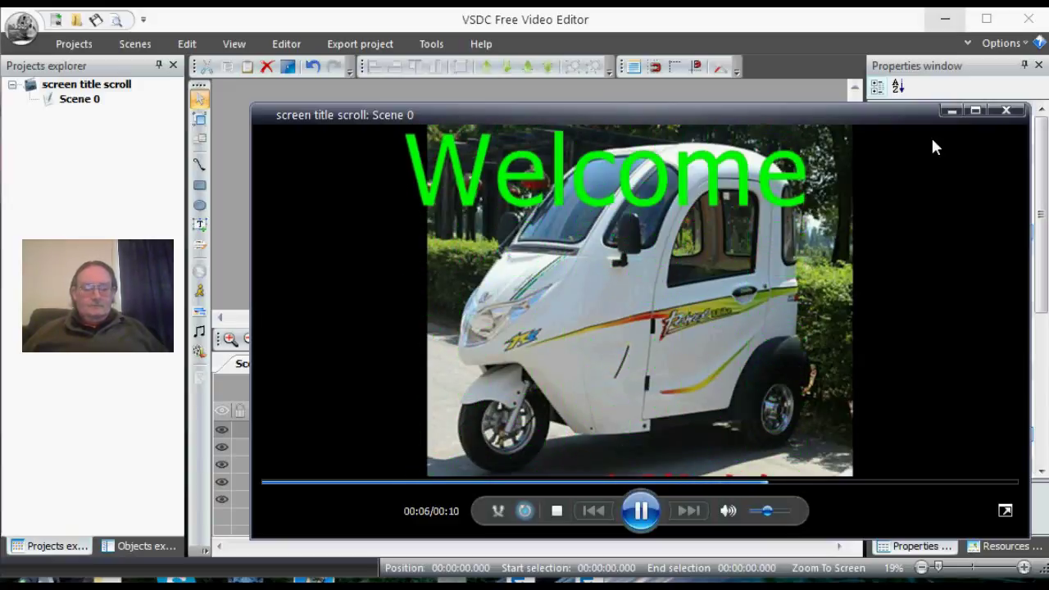
- Close the scene preview and select the Text2 clip on the timeline
{"action": "left_click", "coordinate": [1004, 112]}
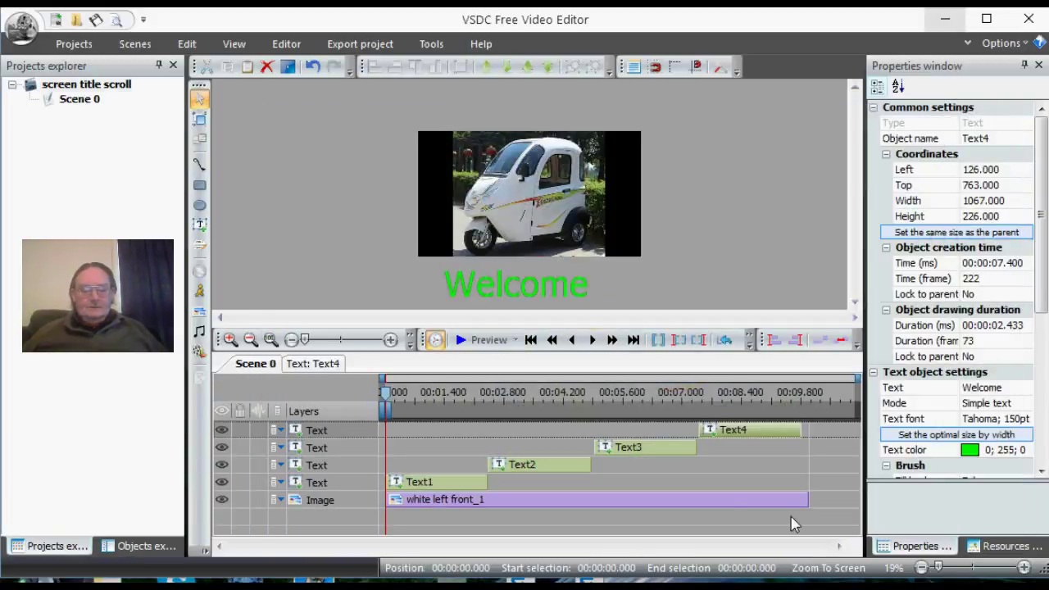
{"action": "left_click", "coordinate": [544, 471]}
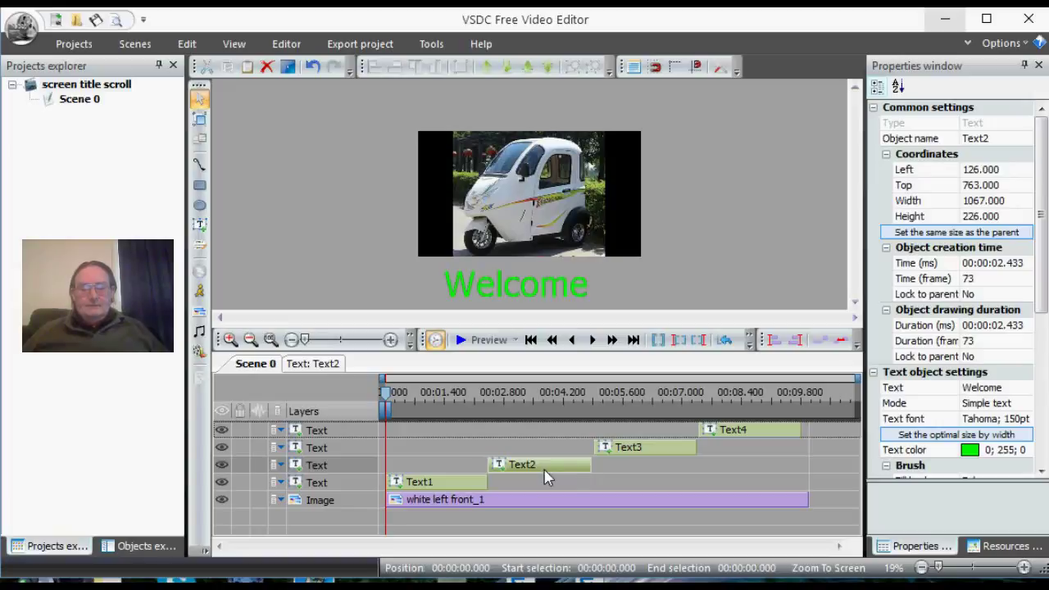
- Change Text2's wording from 'Welcome' to 'To' in the Text Editor
{"action": "left_click", "coordinate": [943, 390]}
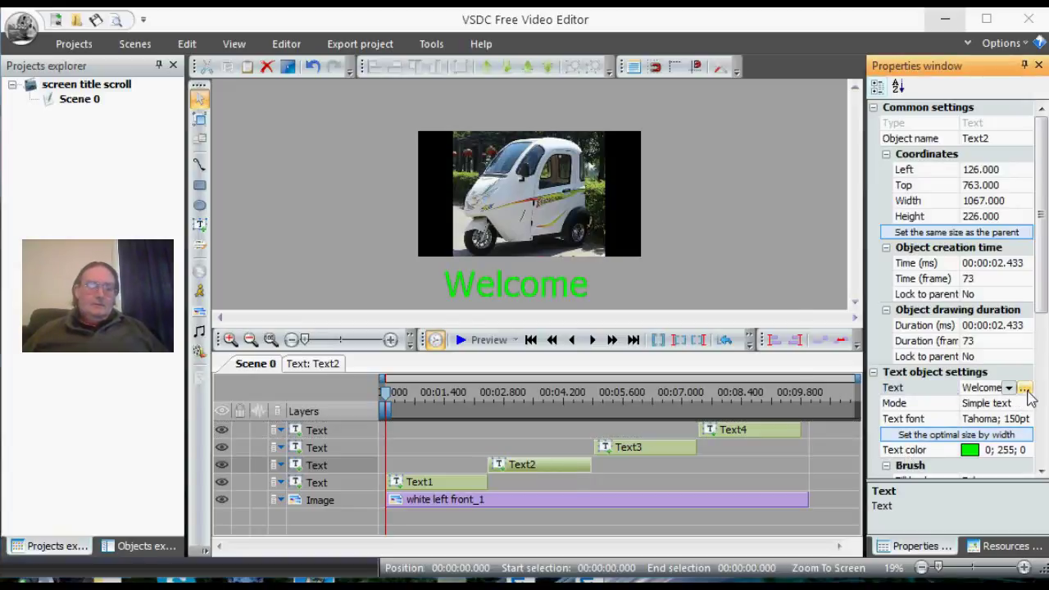
{"action": "left_click", "coordinate": [1026, 390]}
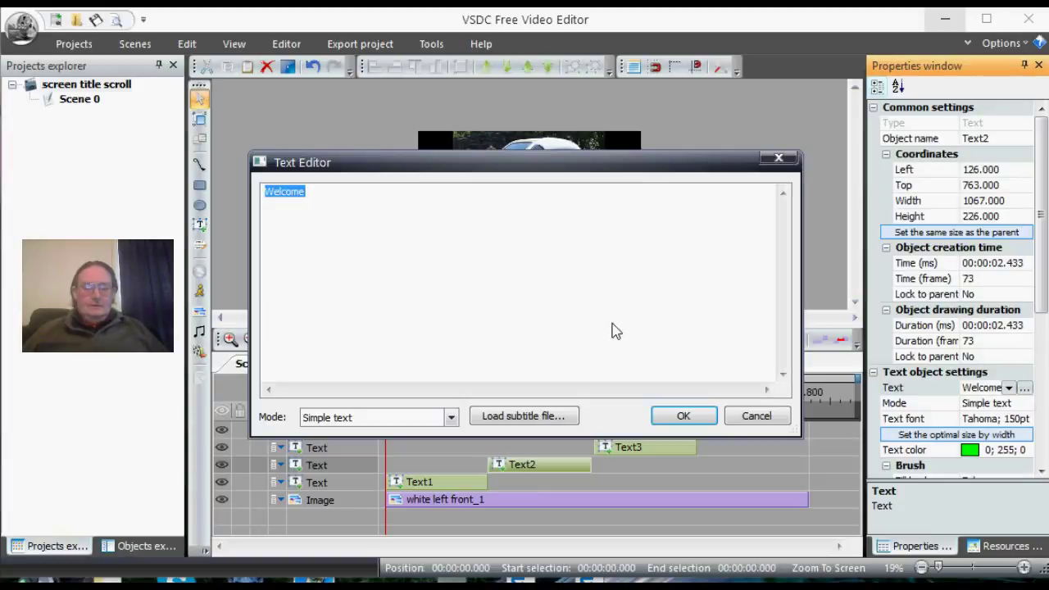
{"action": "type", "text": "To"}
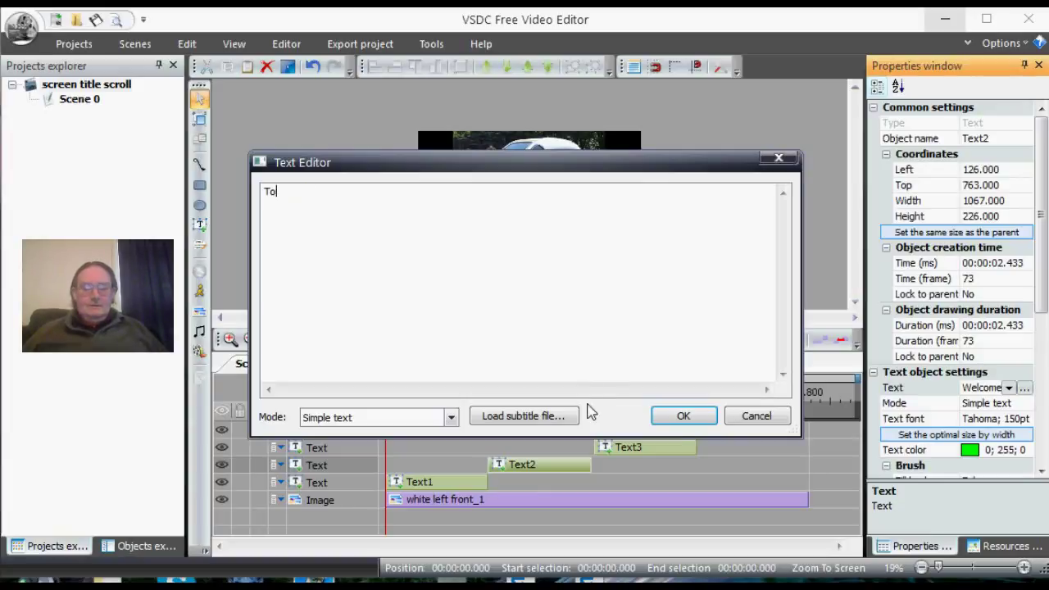
{"action": "left_click", "coordinate": [681, 416]}
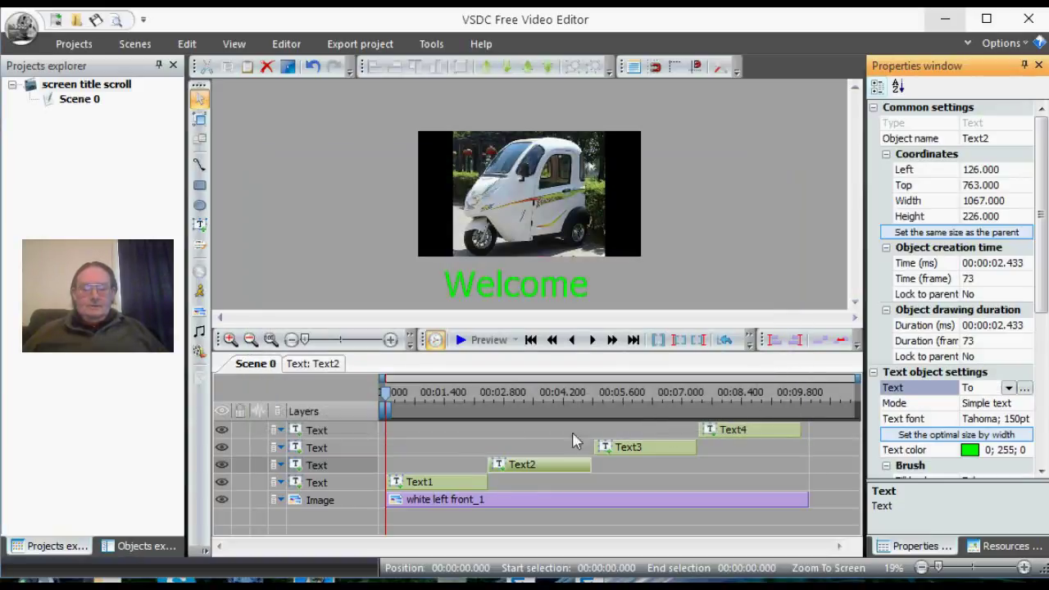
- Select Text3 and change its wording to 'NV'
{"action": "left_click", "coordinate": [655, 454]}
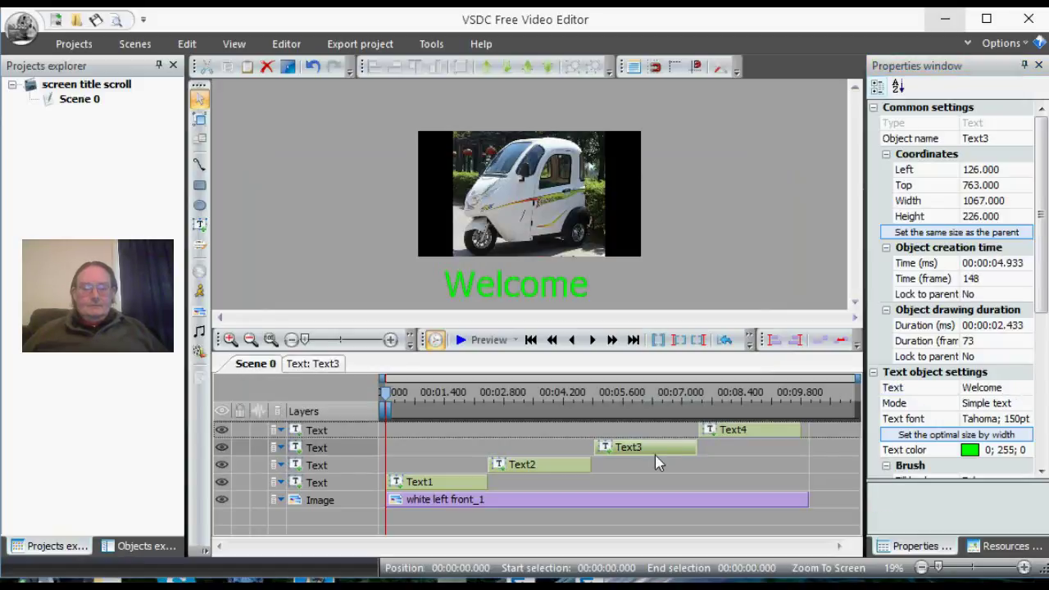
{"action": "left_click", "coordinate": [1011, 388]}
{"action": "left_click", "coordinate": [1025, 389]}
{"action": "type", "text": "NV"}
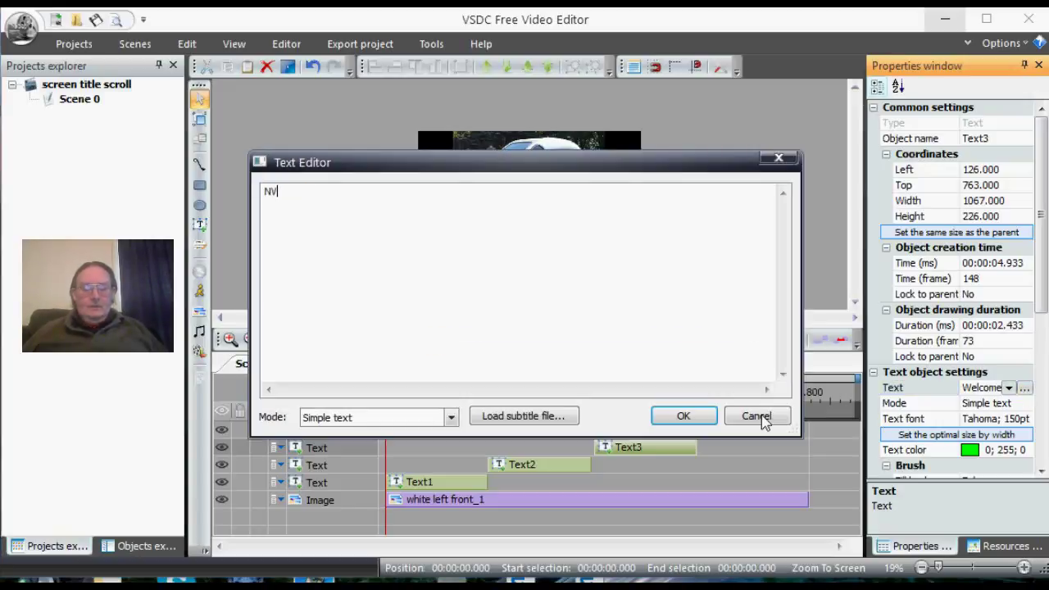
{"action": "left_click", "coordinate": [683, 416]}
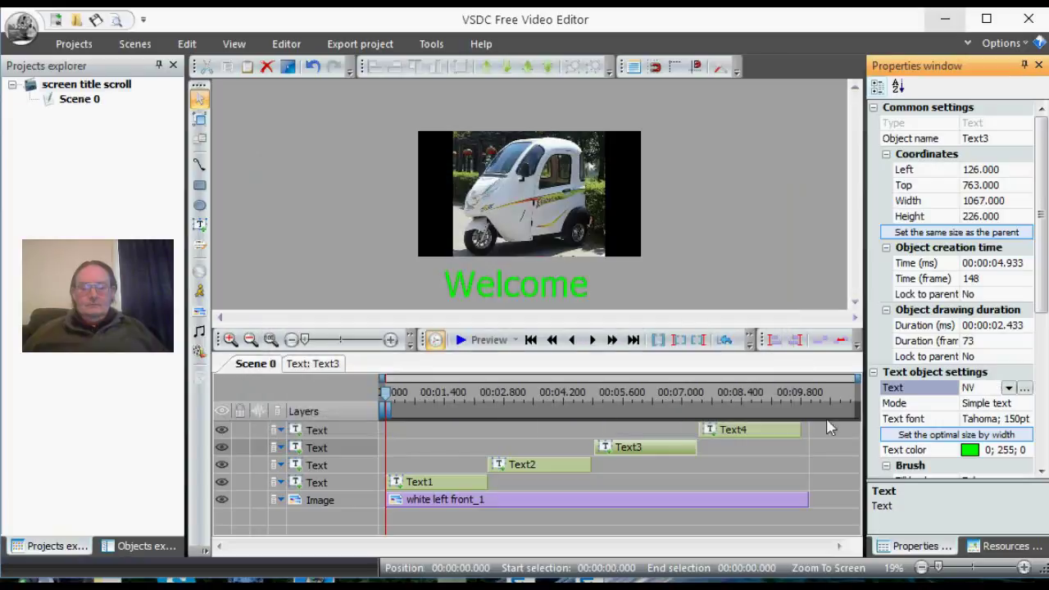
- Select Text4 and change its wording to 'Mobility'
{"action": "left_click", "coordinate": [743, 433]}
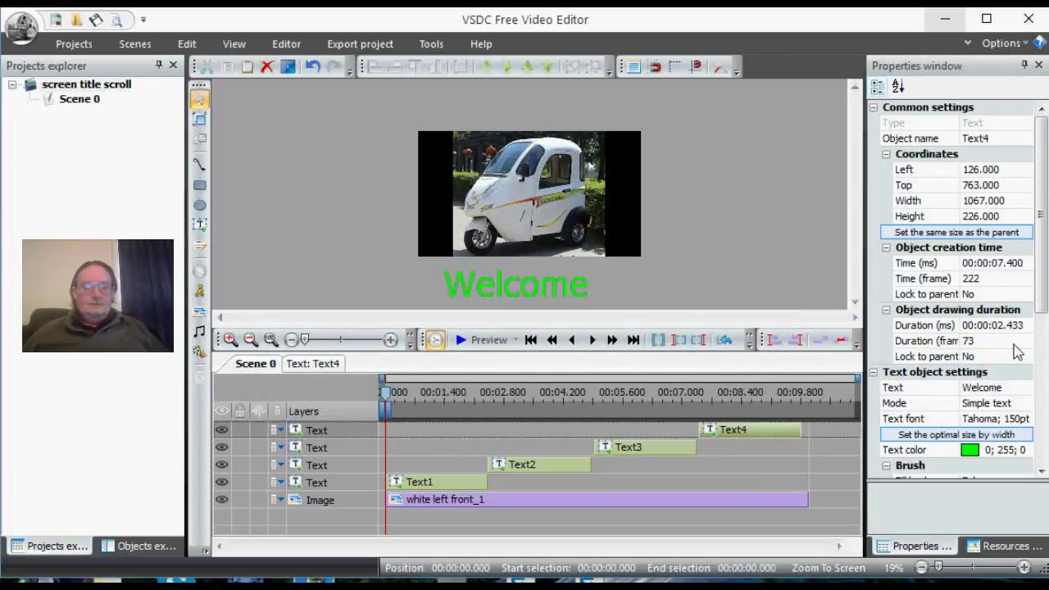
{"action": "left_click", "coordinate": [1015, 388]}
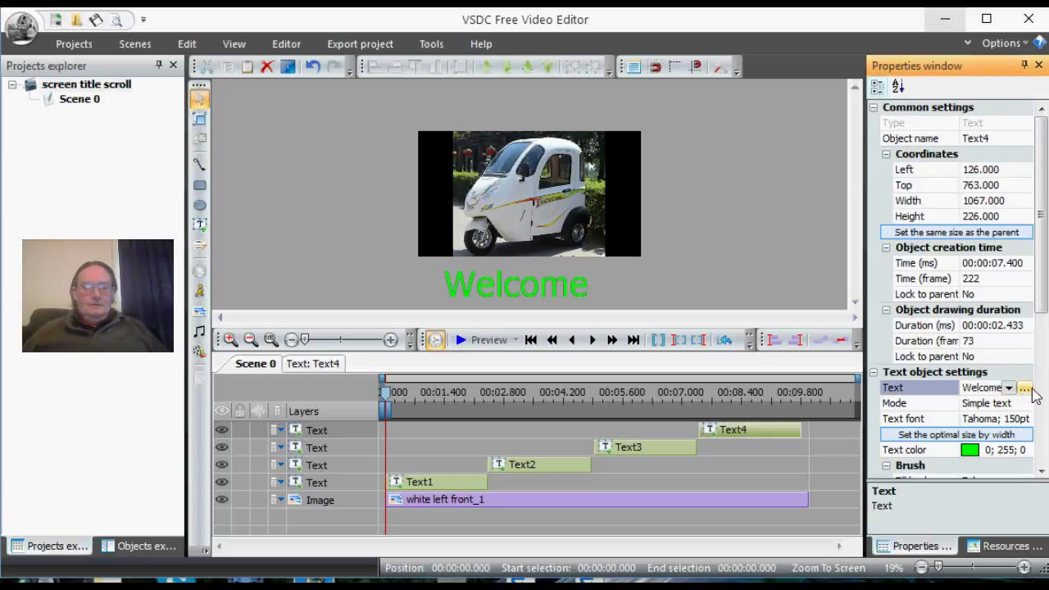
{"action": "left_click", "coordinate": [1026, 389]}
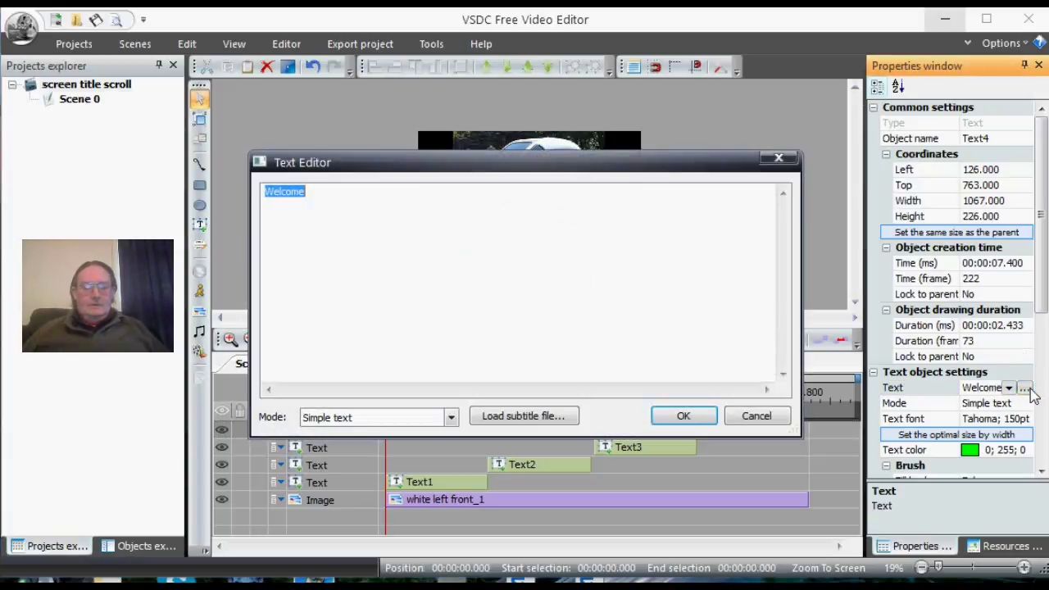
{"action": "type", "text": "Mobility"}
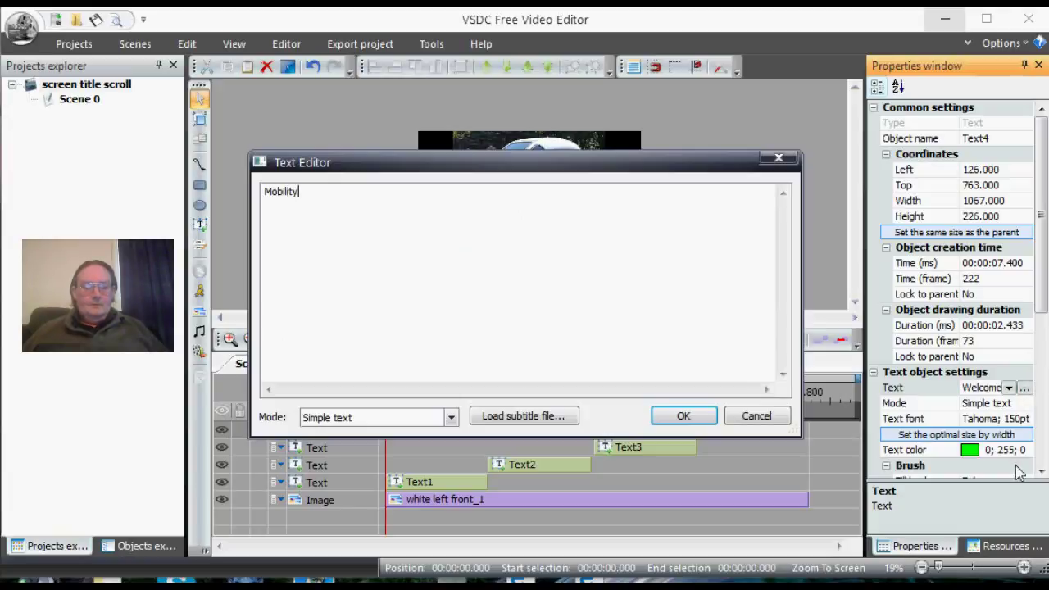
{"action": "left_click", "coordinate": [668, 421]}
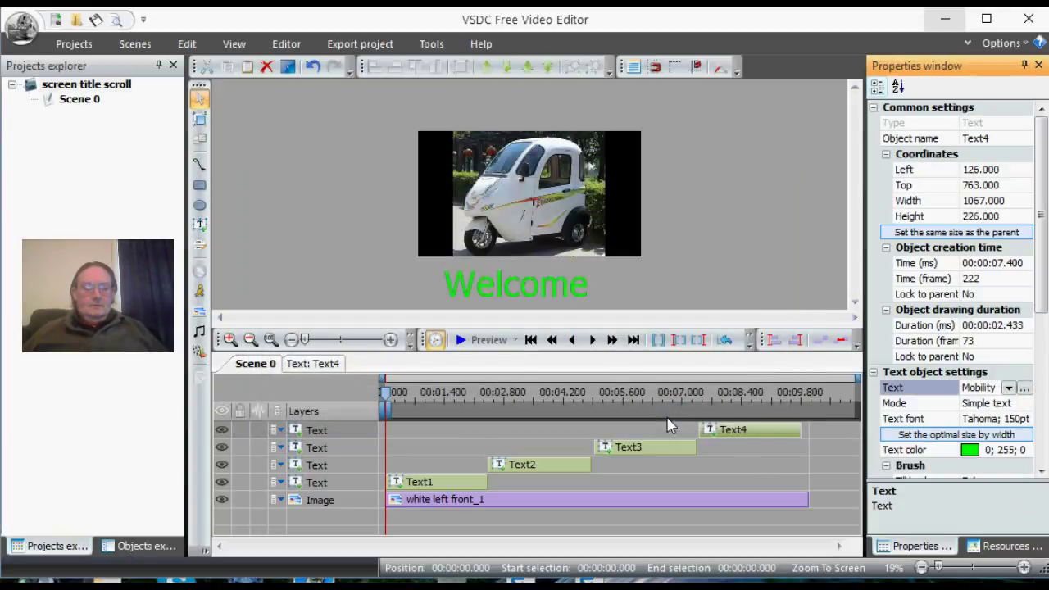
{"action": "left_click", "coordinate": [462, 342]}
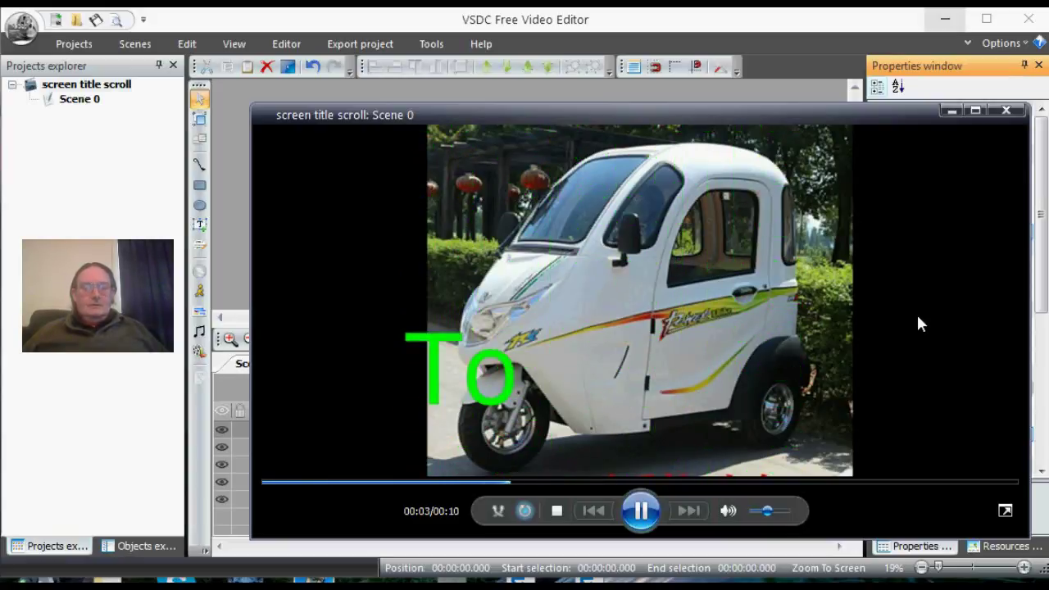
{"action": "left_click", "coordinate": [1012, 114]}
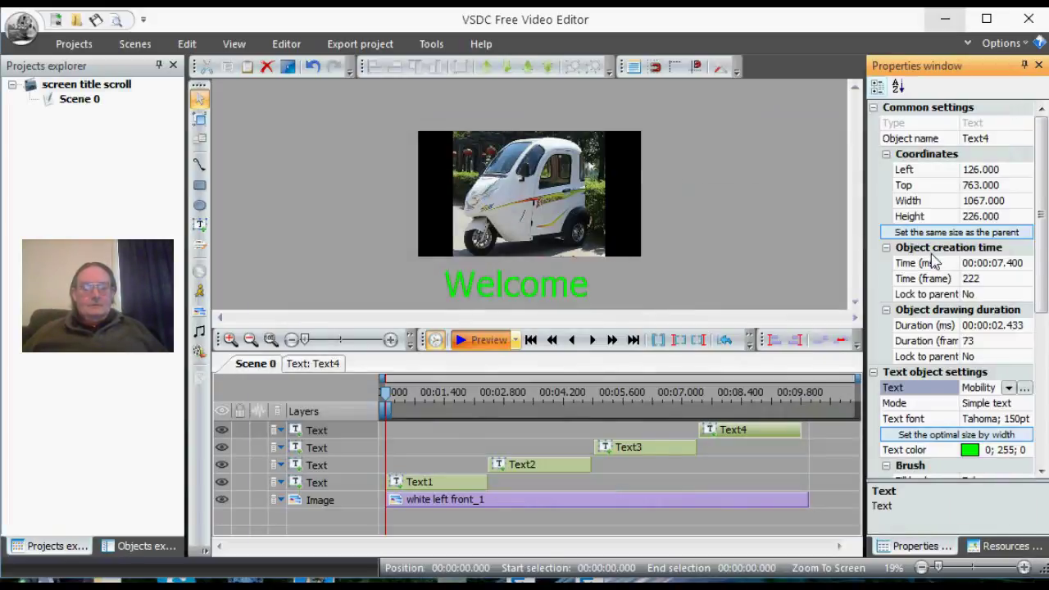
{"action": "left_click", "coordinate": [346, 47]}
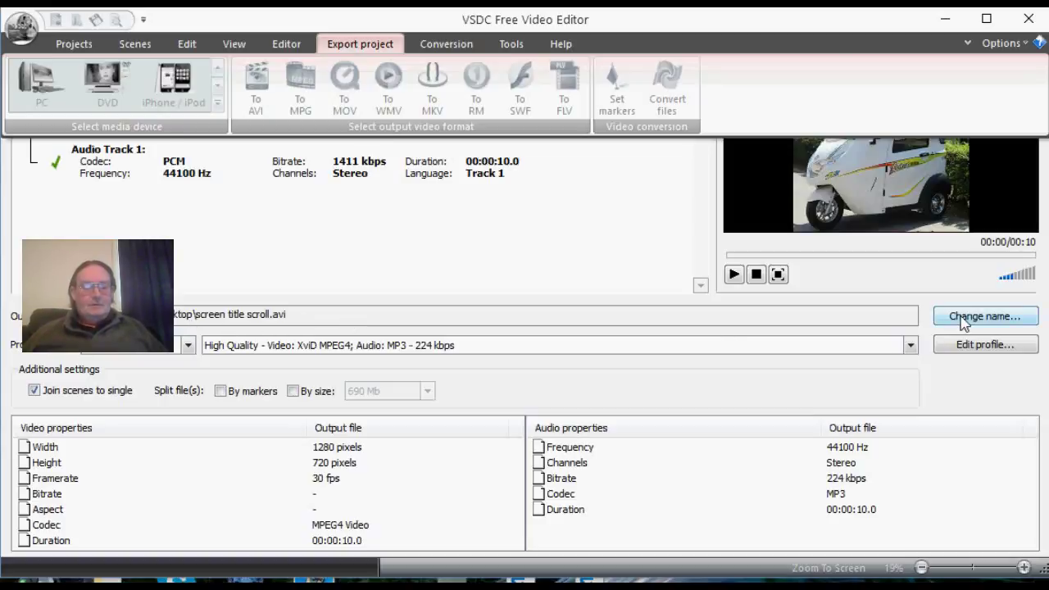
{"action": "left_click", "coordinate": [964, 319]}
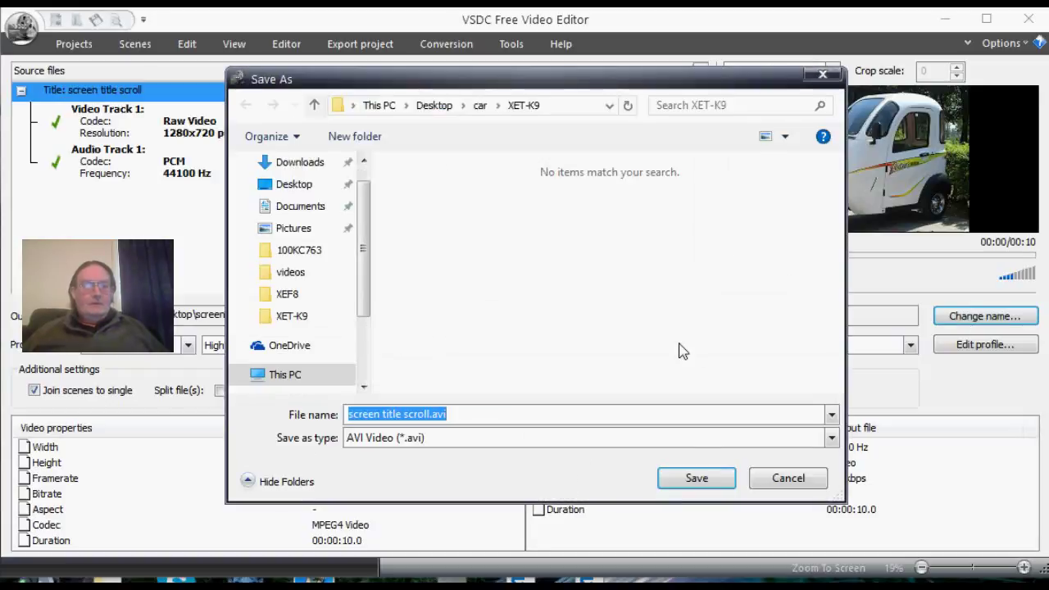
{"action": "left_click", "coordinate": [711, 482]}
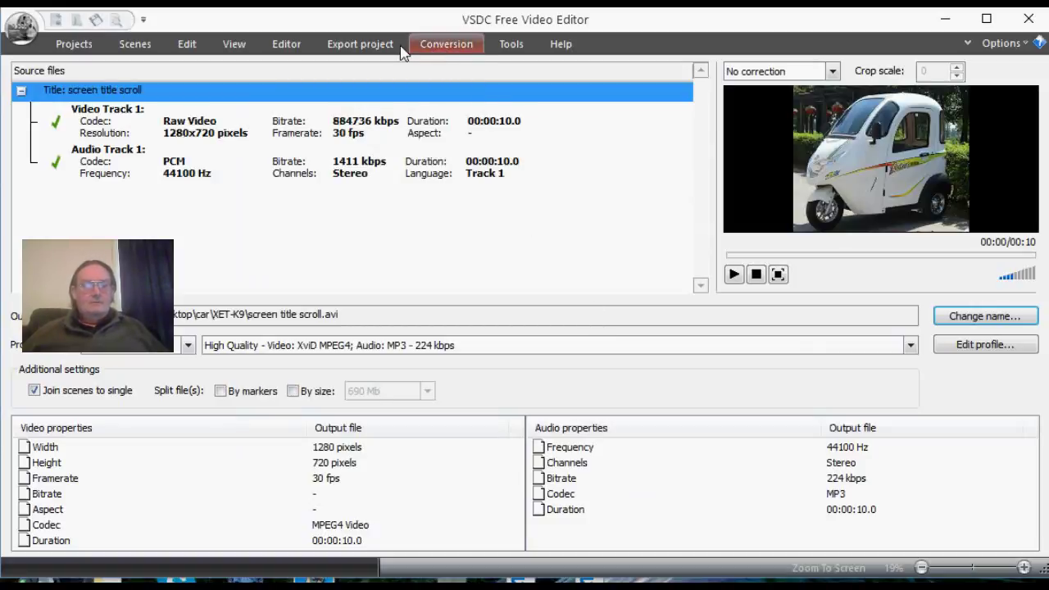
- Convert the project to the High Quality XviD AVI file and acknowledge the completion notice
{"action": "left_click", "coordinate": [377, 51]}
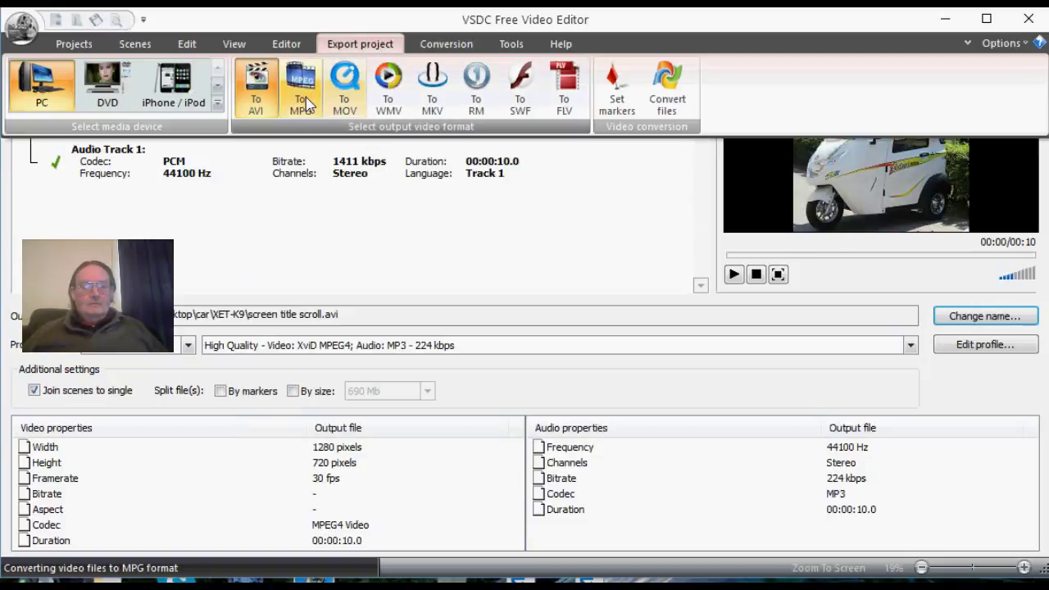
{"action": "left_click", "coordinate": [664, 111]}
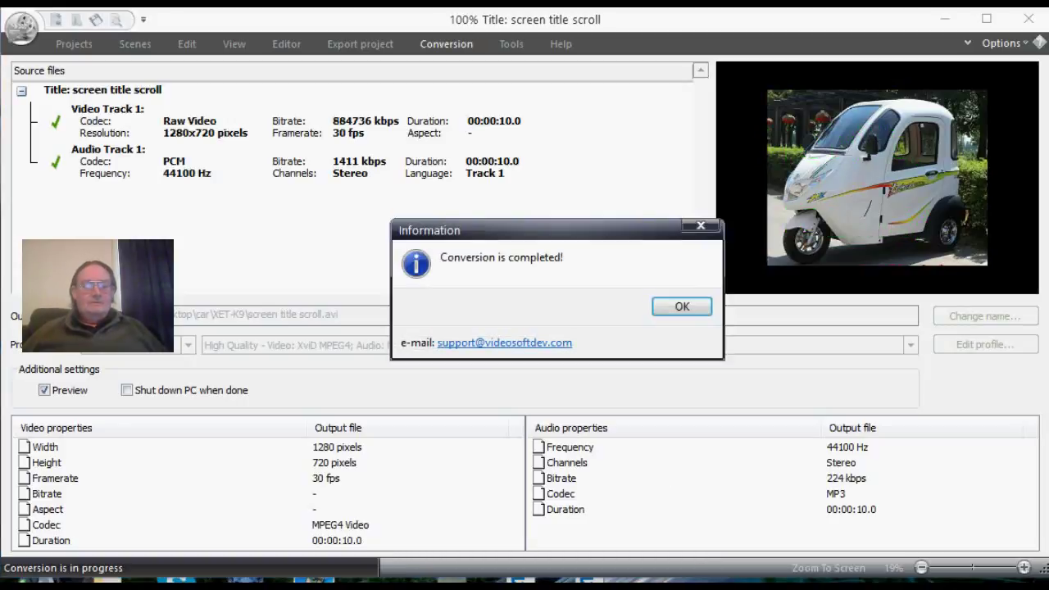
{"action": "left_click", "coordinate": [694, 316]}
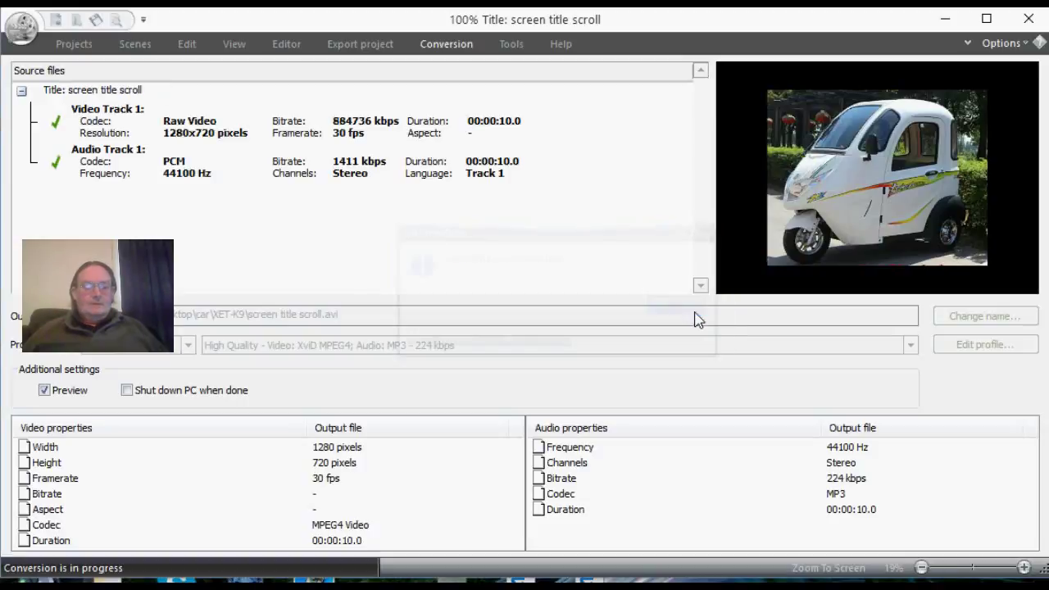